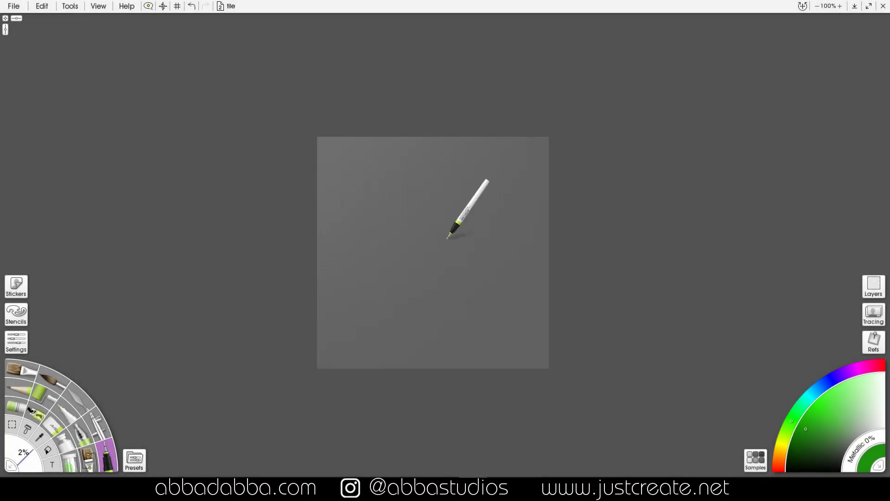
Step: Overlay the canvas grid via Tools > Grids > Show Grid
left_click(78, 9)
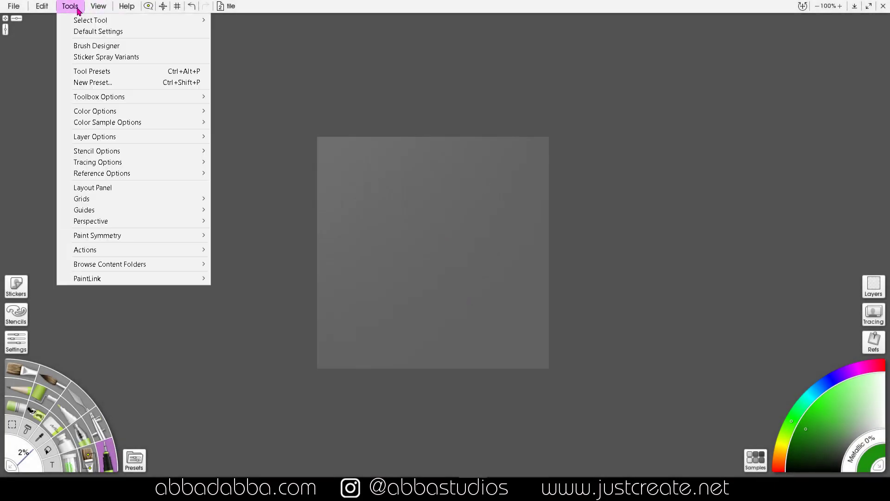
mouse_move(112, 200)
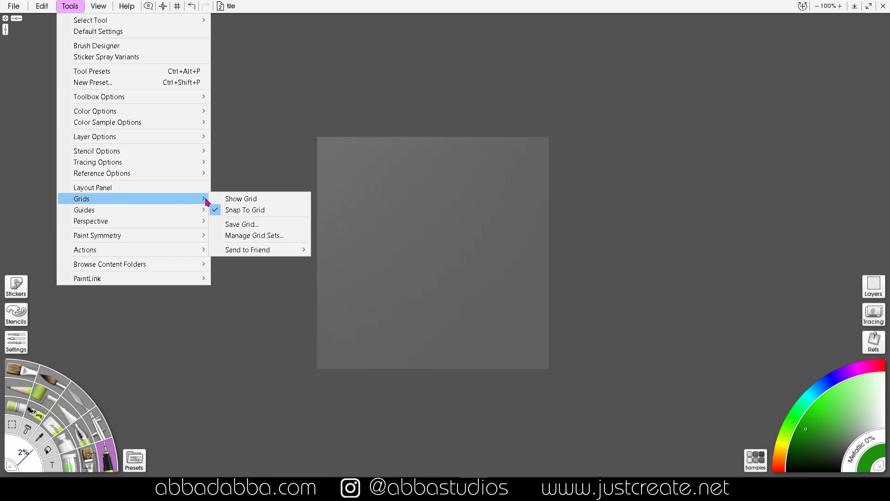
left_click(255, 201)
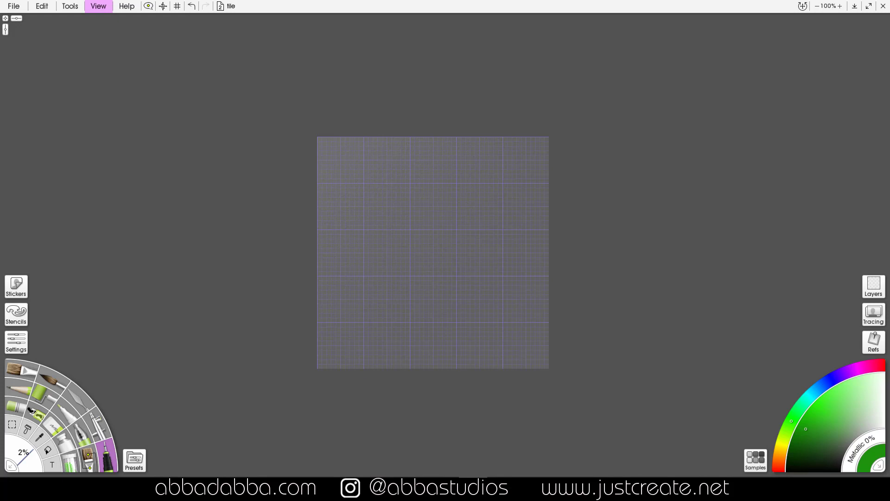
Step: Select the bottom-left, top-right and bottom-right corner squares with rectangular selections
left_click(15, 427)
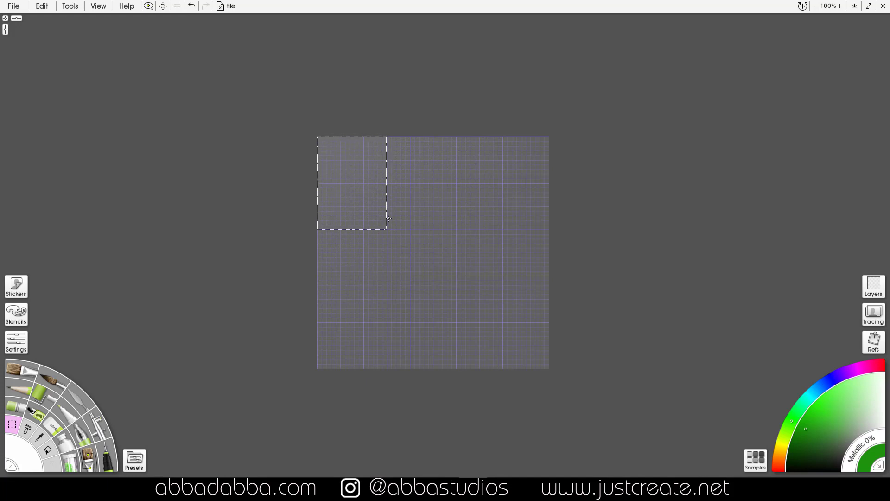
left_click_drag(321, 275, 374, 360)
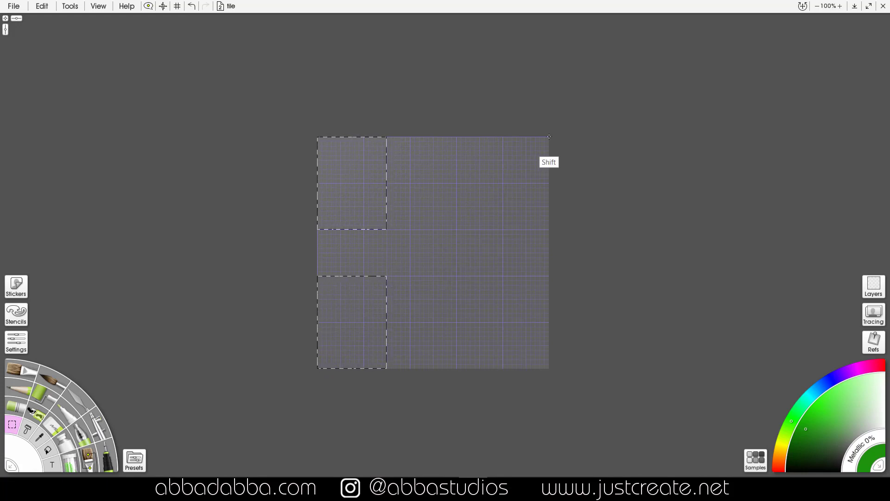
left_click_drag(549, 136, 480, 233)
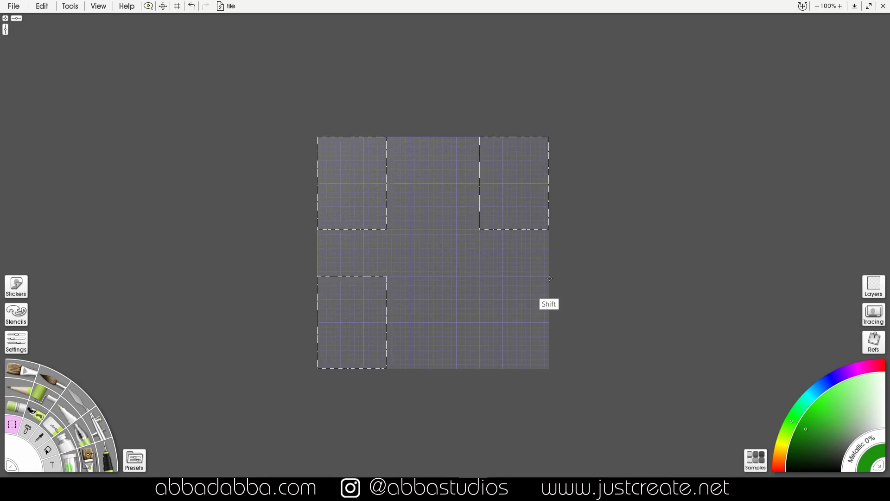
left_click_drag(549, 277, 480, 368)
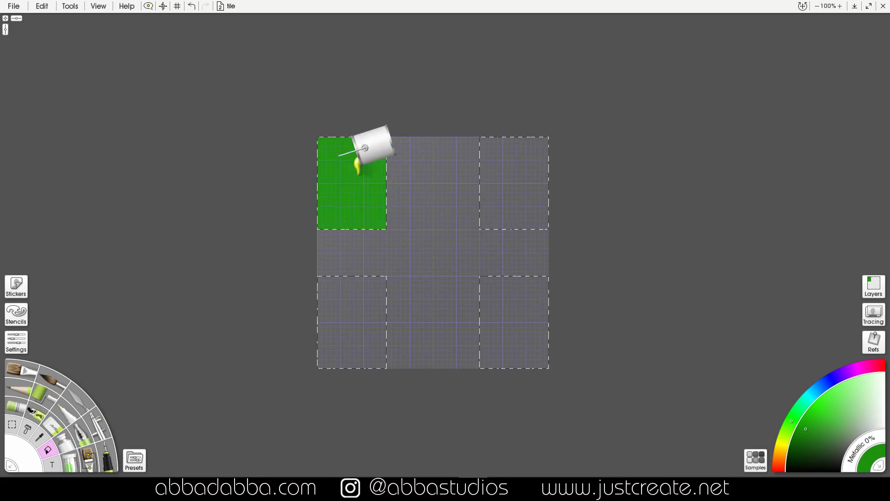
Step: Fill the selected corner squares green with the Paint Bucket, then deselect
left_click(514, 158)
left_click(516, 293)
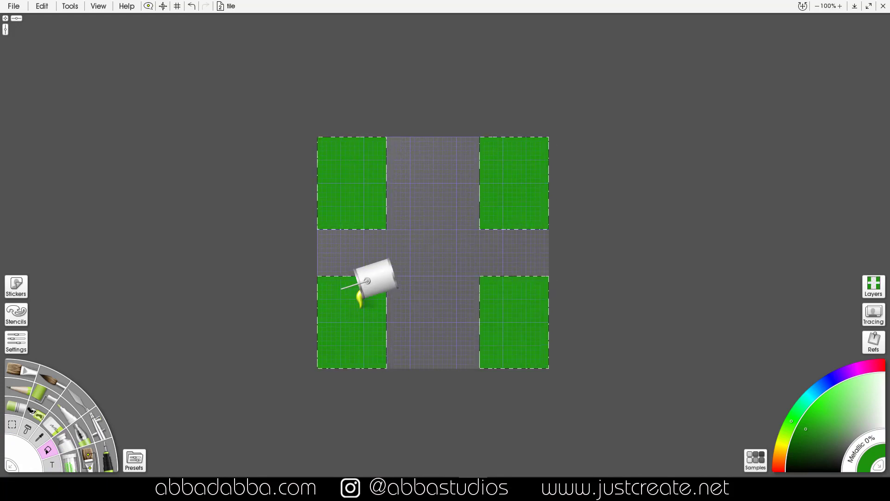
key("ctrl+d")
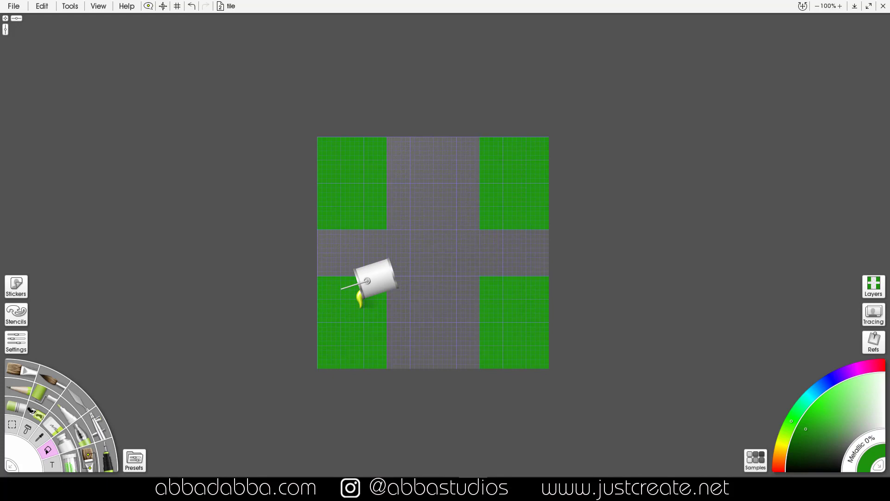
Step: Ink the top, bottom, right and left edges of a straight pink square in the canvas centre
left_click(107, 452)
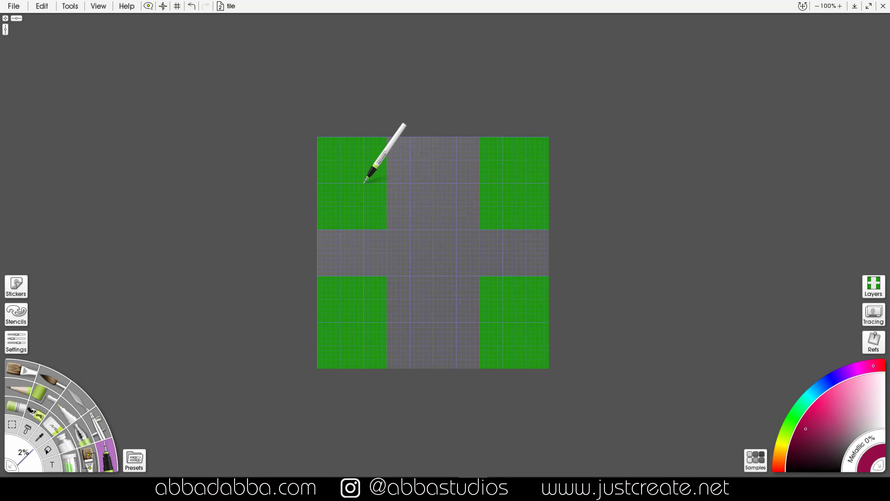
left_click_drag(364, 183, 502, 184)
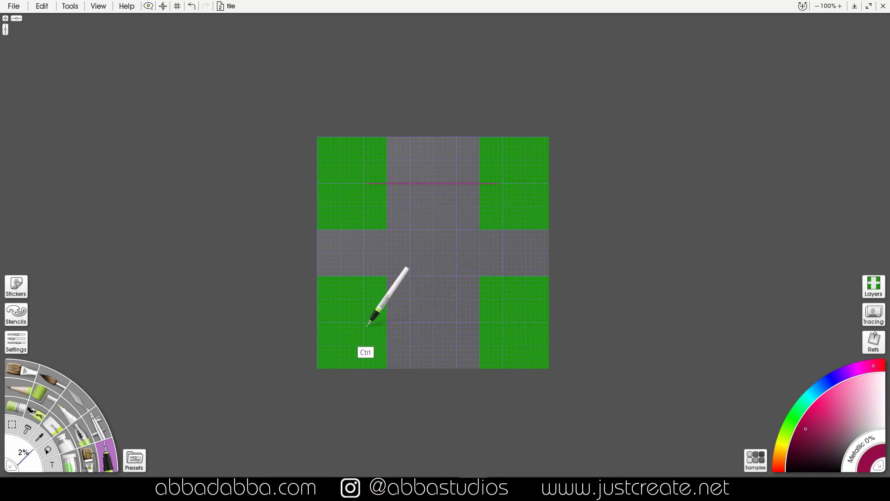
left_click_drag(364, 322, 500, 324)
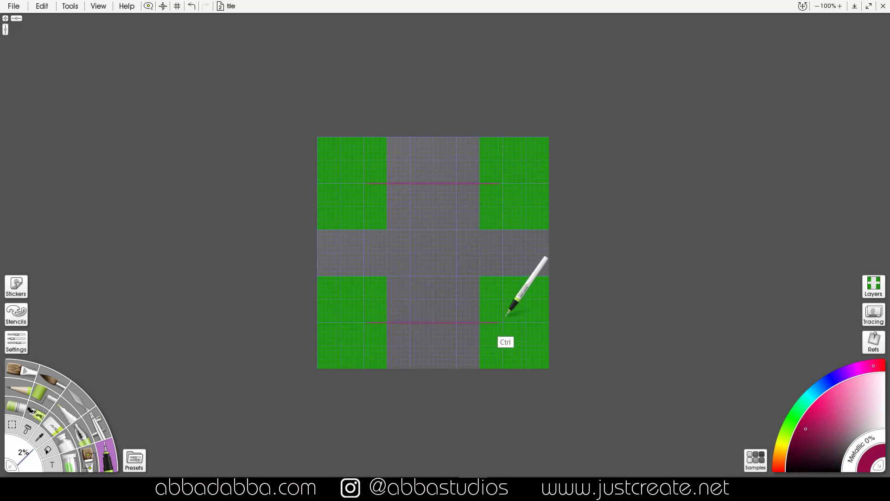
left_click_drag(503, 184, 502, 324)
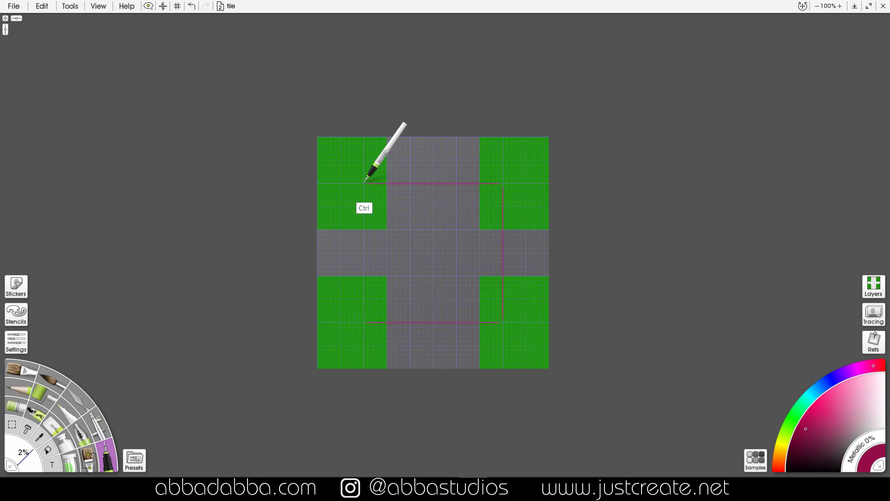
left_click_drag(364, 183, 364, 324)
Step: Turn off the grid overlay and set the canvas zoom to 50%
left_click(70, 6)
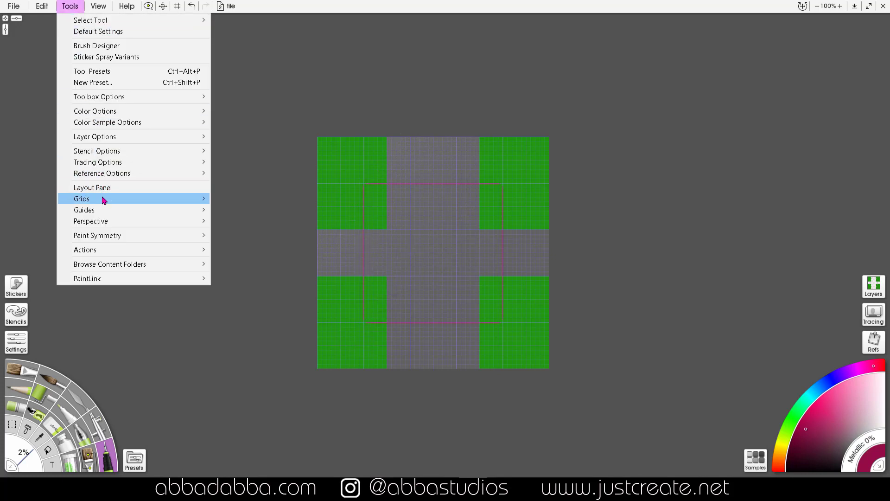
mouse_move(150, 201)
left_click(241, 199)
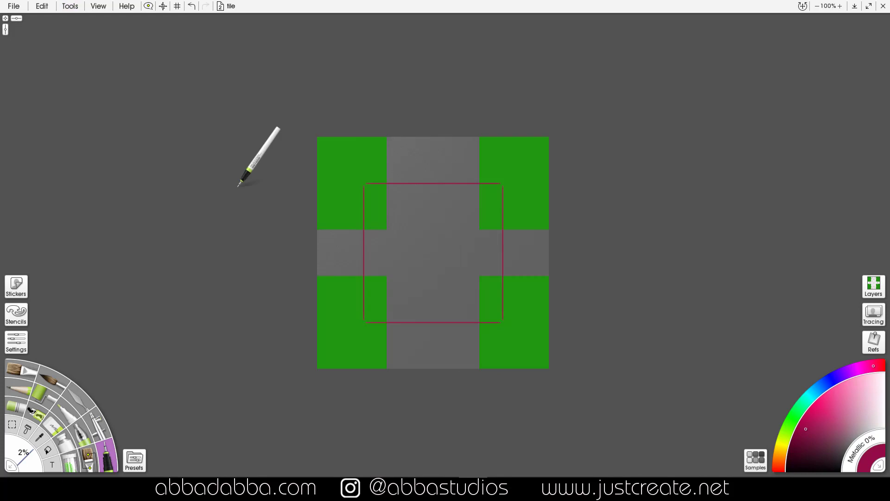
left_click(827, 6)
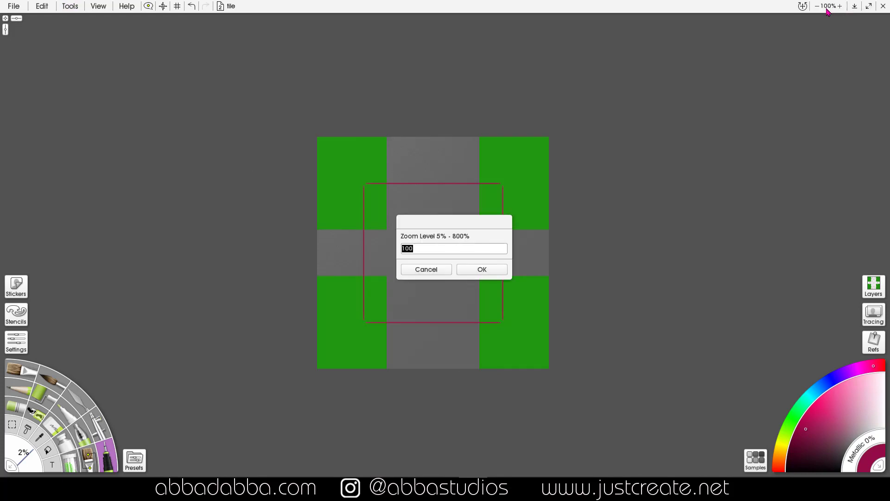
left_click(487, 268)
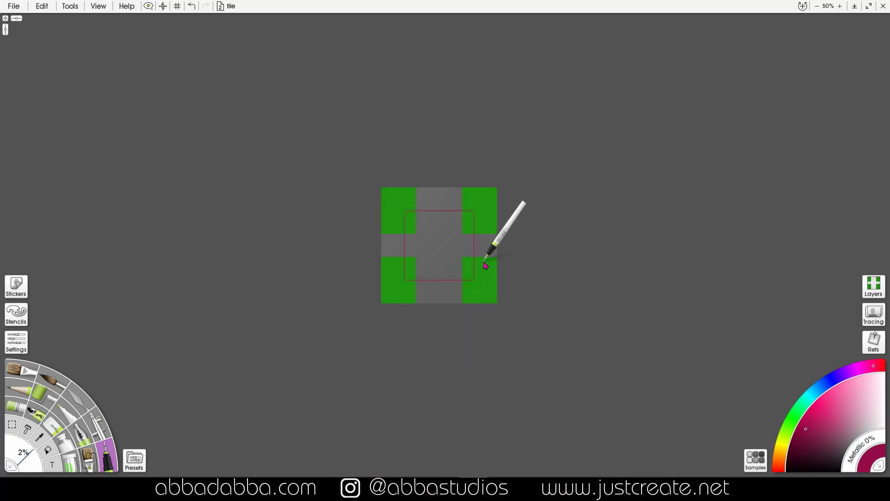
Step: In Canvas Settings' Advanced tab, enable both Tile Left and Right and Tile Top and Bottom
left_click(98, 6)
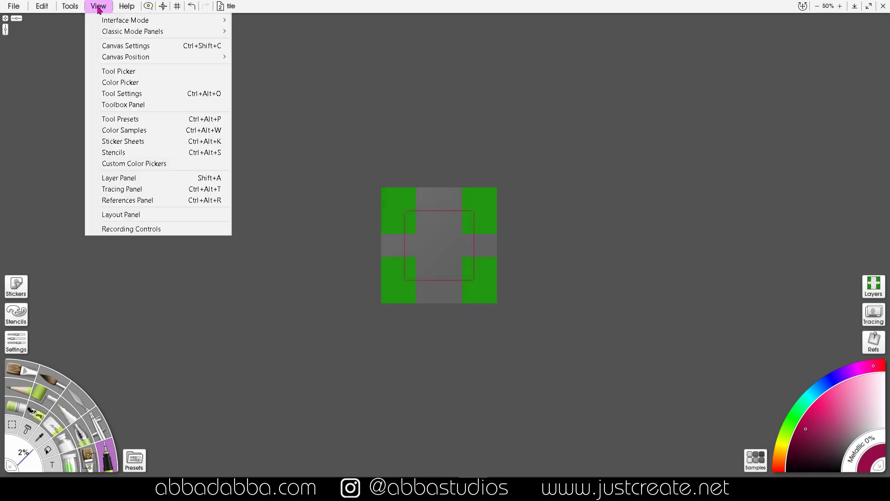
left_click(153, 45)
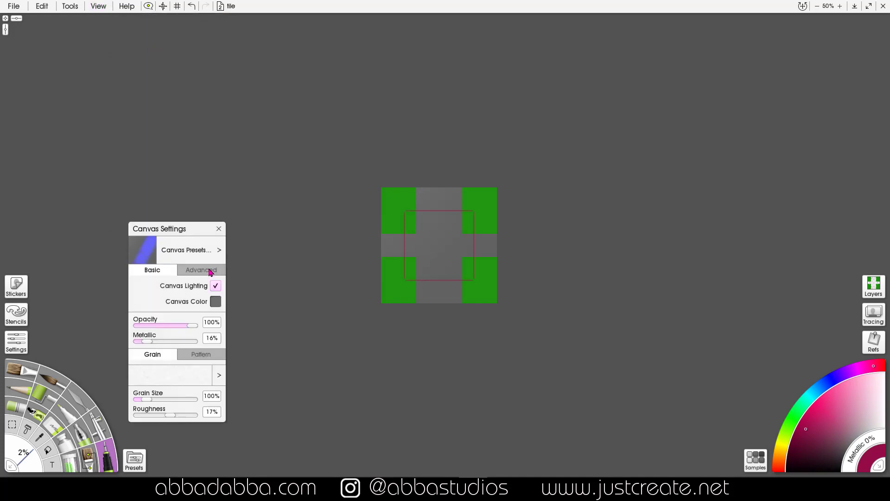
left_click(208, 272)
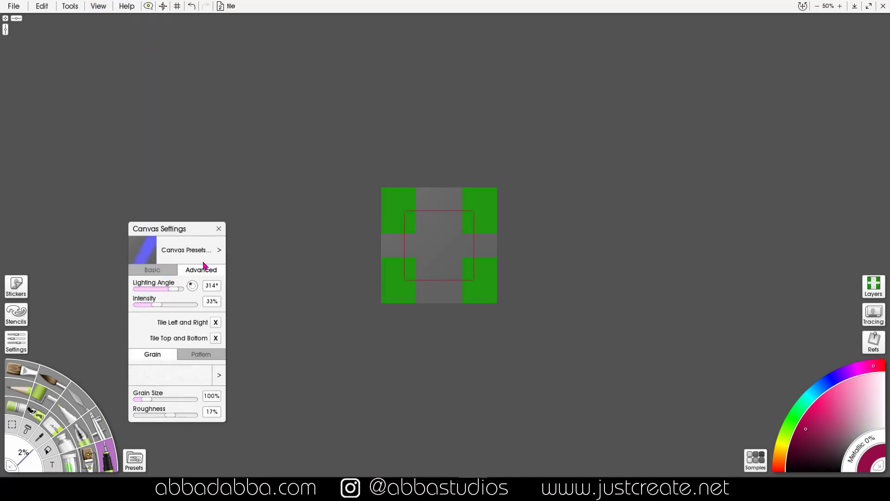
left_click_drag(188, 233, 125, 158)
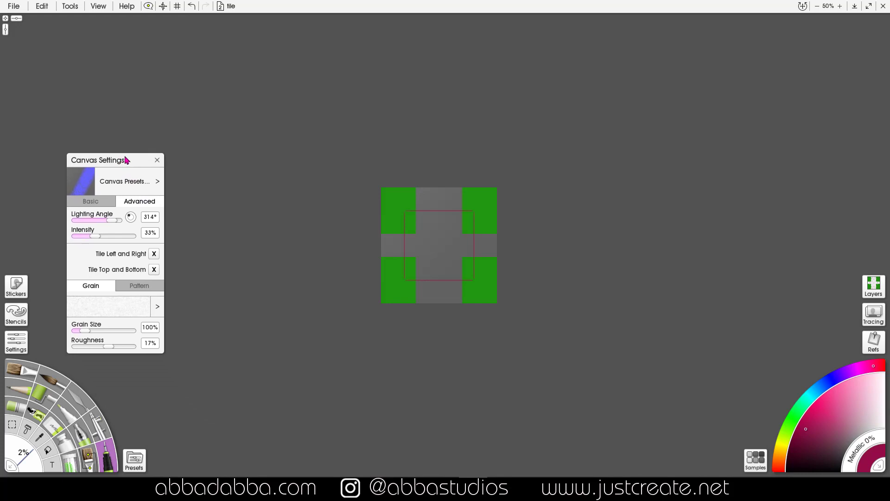
left_click(154, 255)
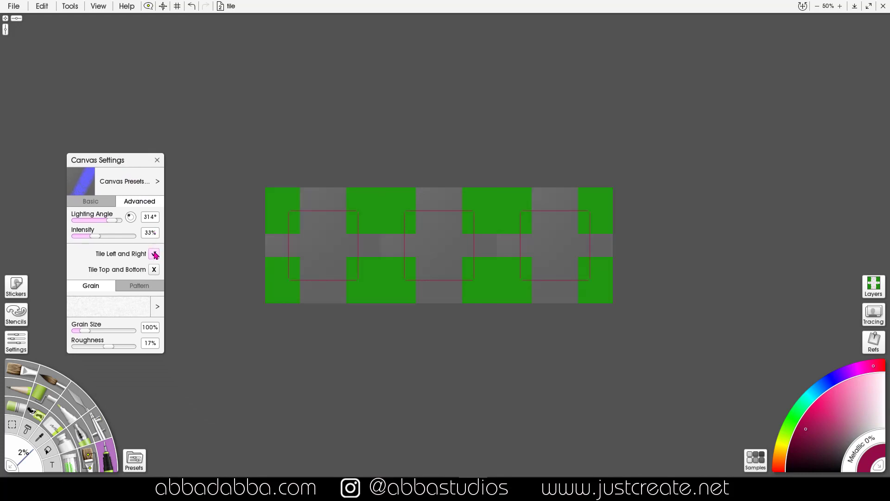
left_click(154, 254)
left_click(153, 271)
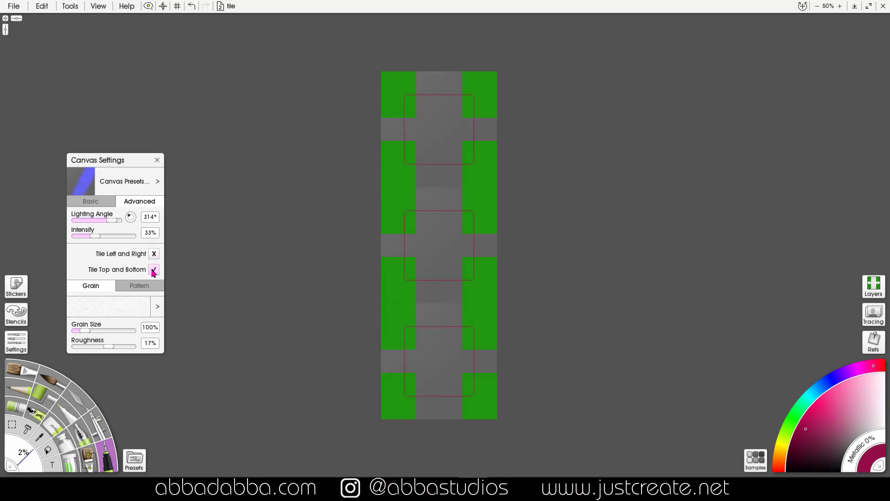
left_click(155, 255)
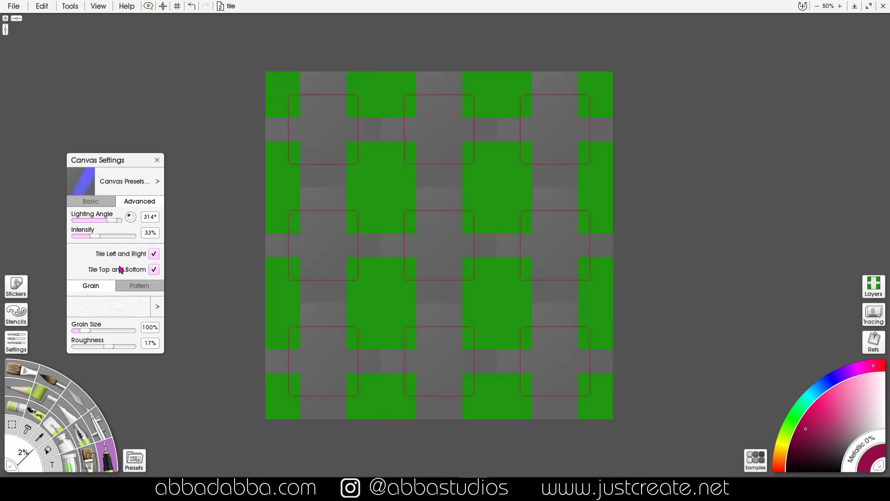
Step: Close the Canvas Settings panel
left_click(157, 161)
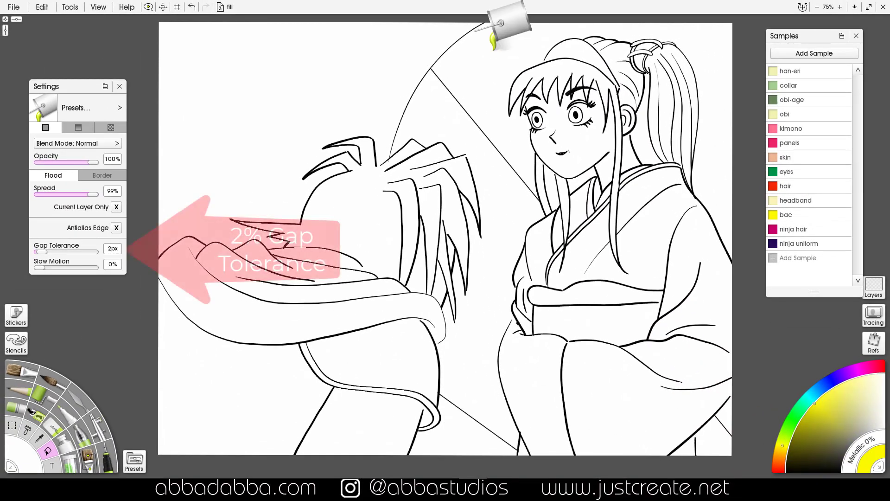
Step: Undo a yellow fill that leaked into the face and hair, and raise the gap tolerance
left_click(488, 45)
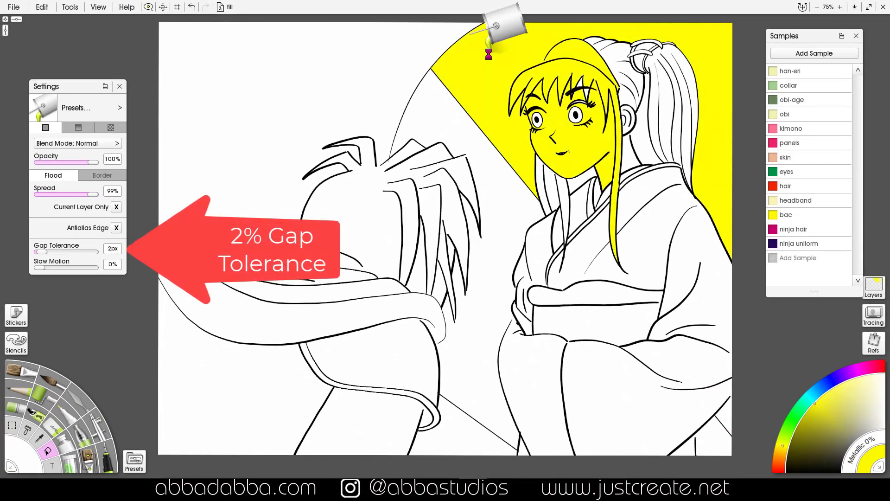
key("ctrl+z")
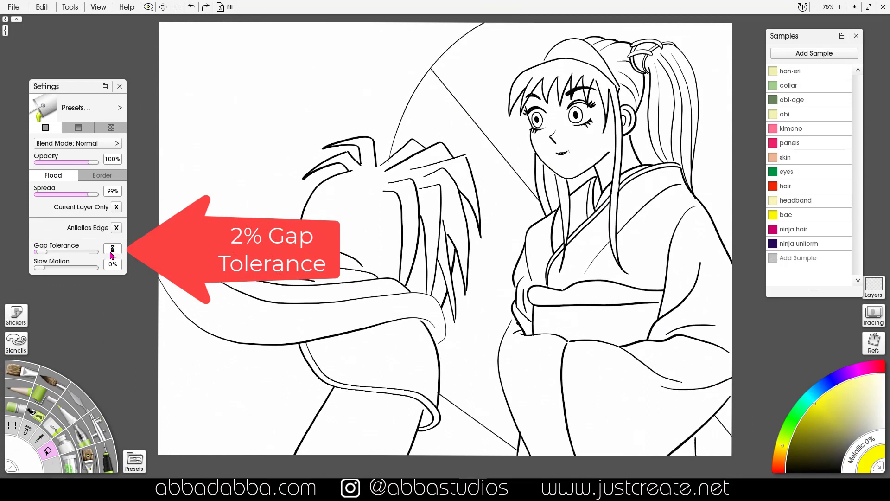
type("10")
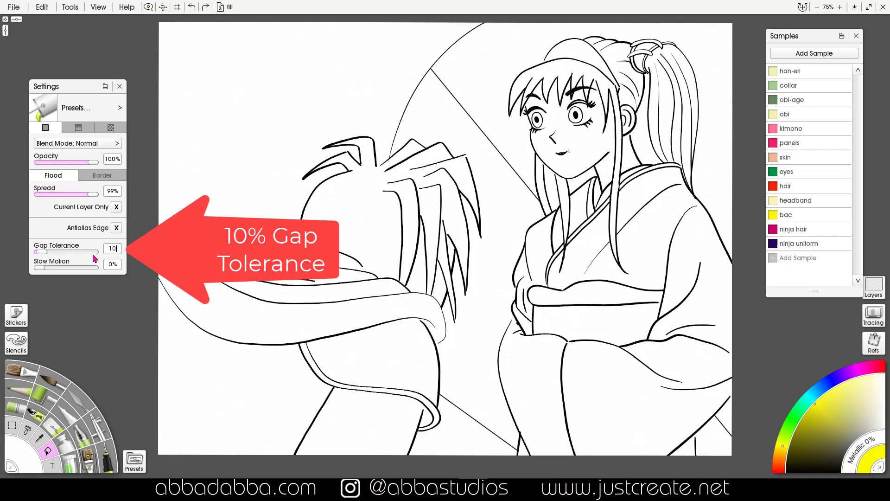
Step: Fill the upper wedge, the area behind the hair and the bottom-right corners yellow
left_click(493, 62)
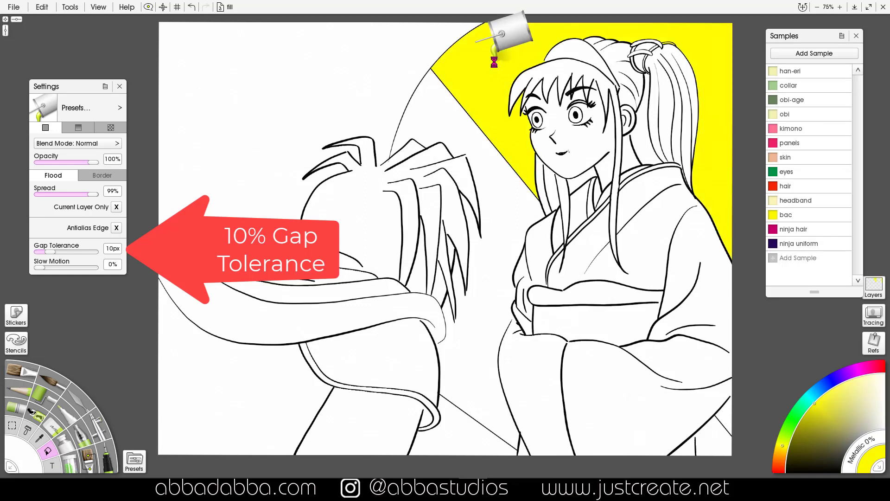
left_click(503, 204)
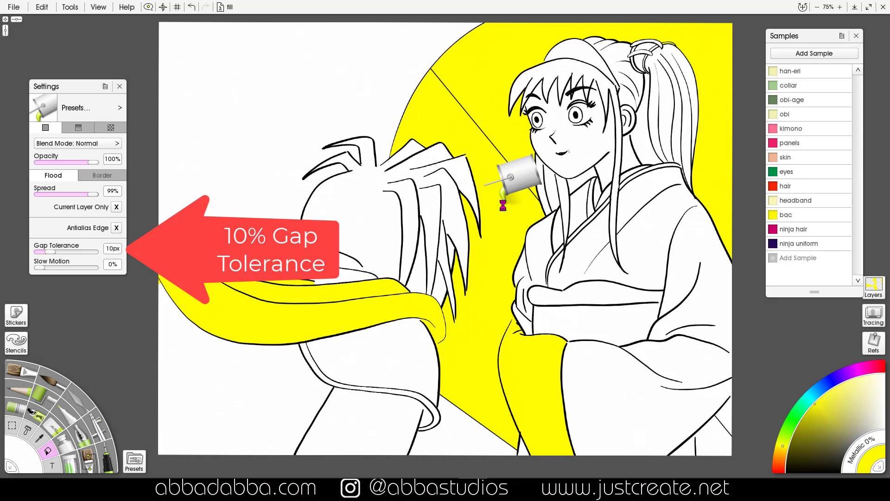
key("ctrl+z")
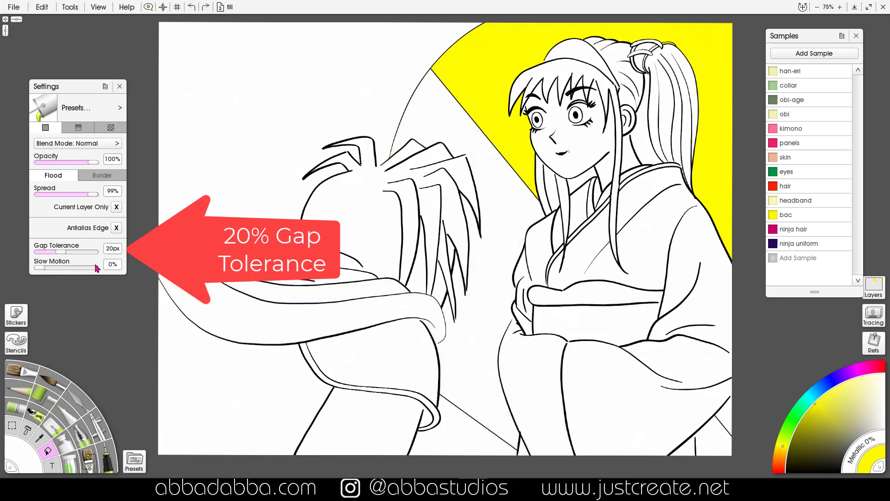
left_click(501, 195)
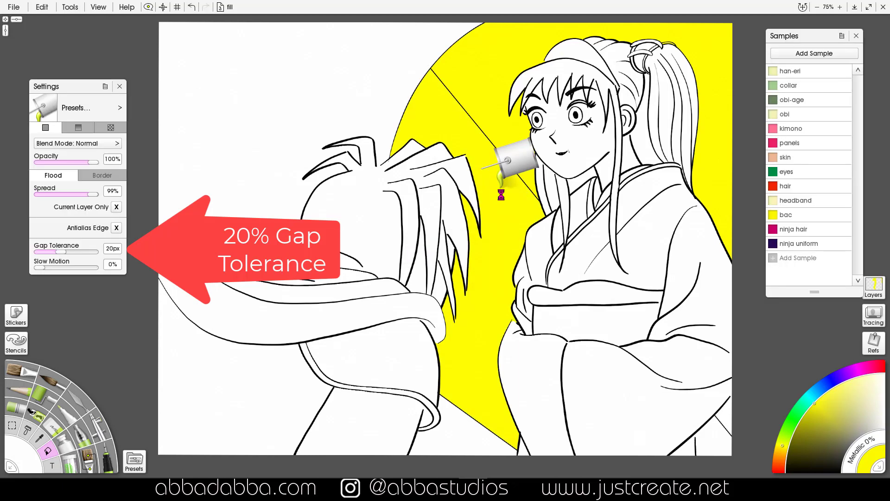
left_click(719, 431)
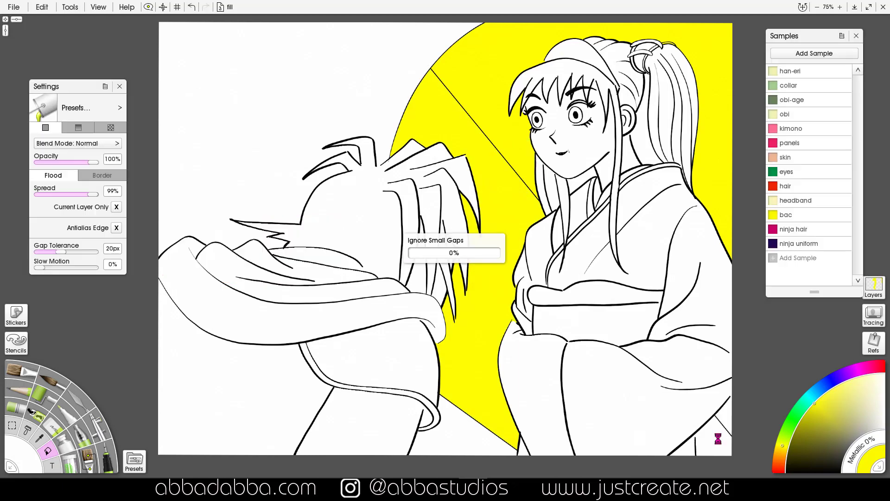
left_click(737, 397)
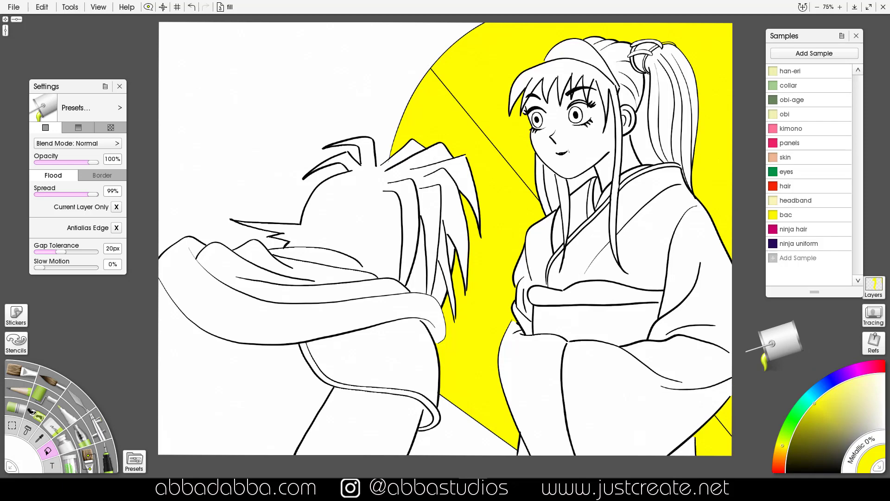
Step: Fill the gap between the figures yellow and the kimono body and sleeves pink
left_click(463, 444)
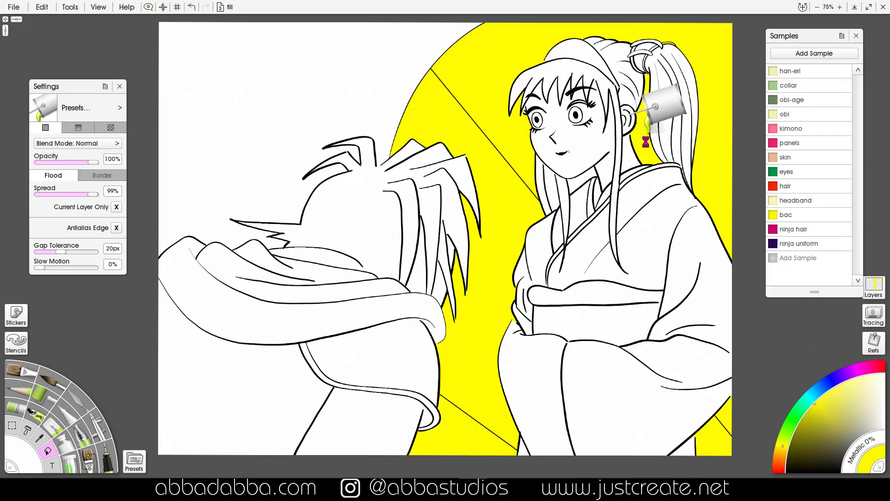
left_click(586, 174)
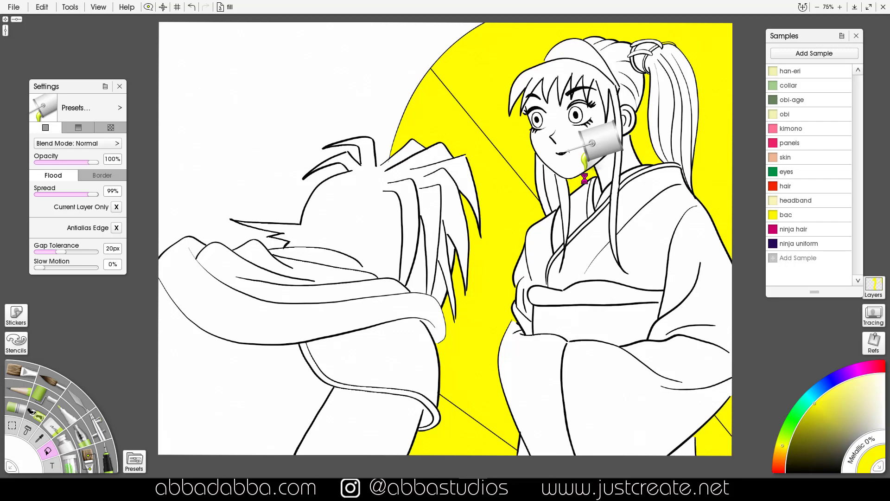
left_click(824, 133)
left_click(659, 224)
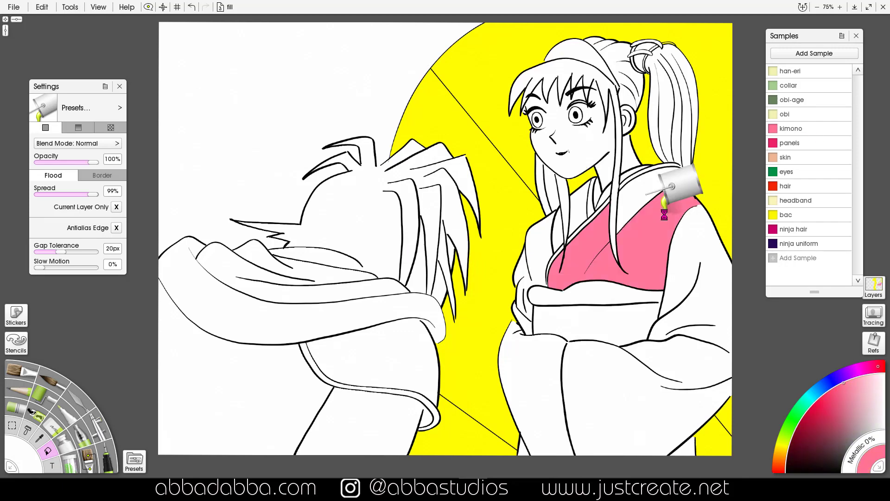
left_click(695, 246)
left_click(690, 351)
left_click(526, 370)
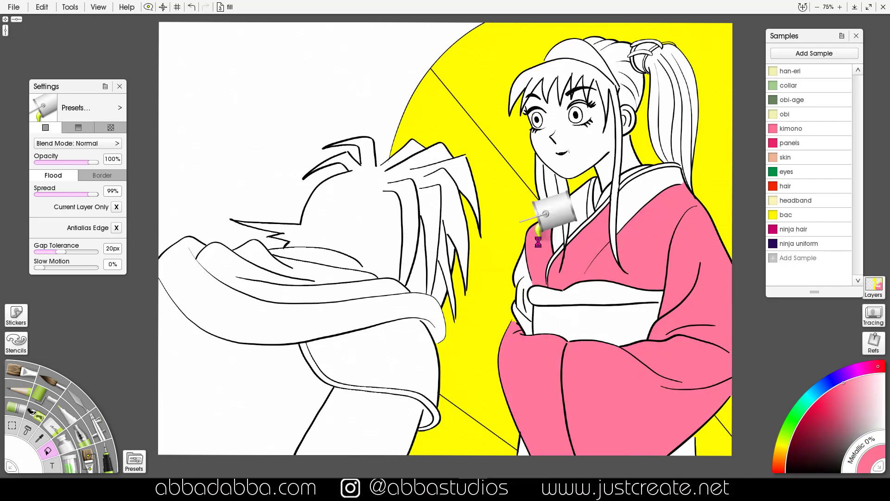
left_click(522, 280)
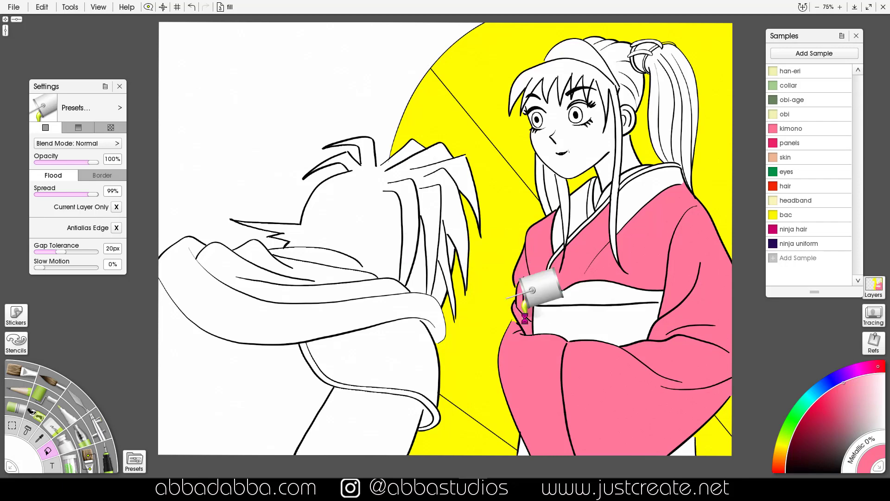
Step: Fill the kimono's bottom gap dark pink, the face and ear skin, and both eyes green
left_click(807, 142)
left_click(688, 449)
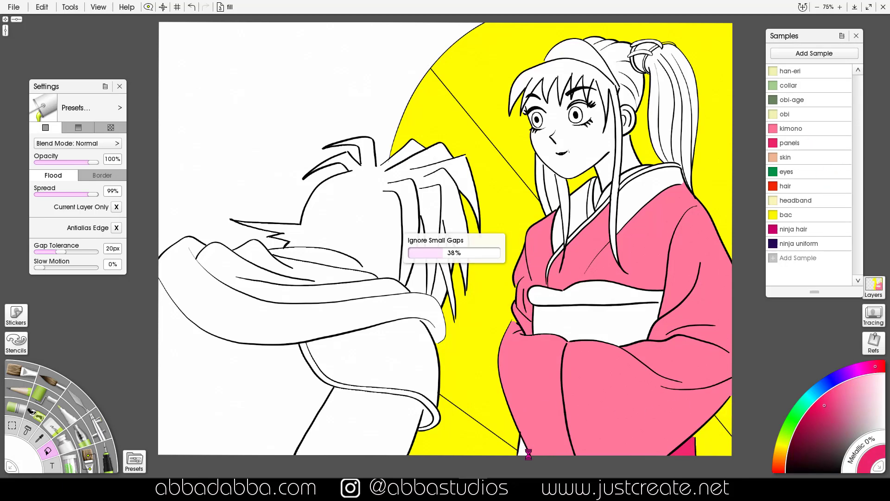
left_click(818, 158)
left_click(592, 135)
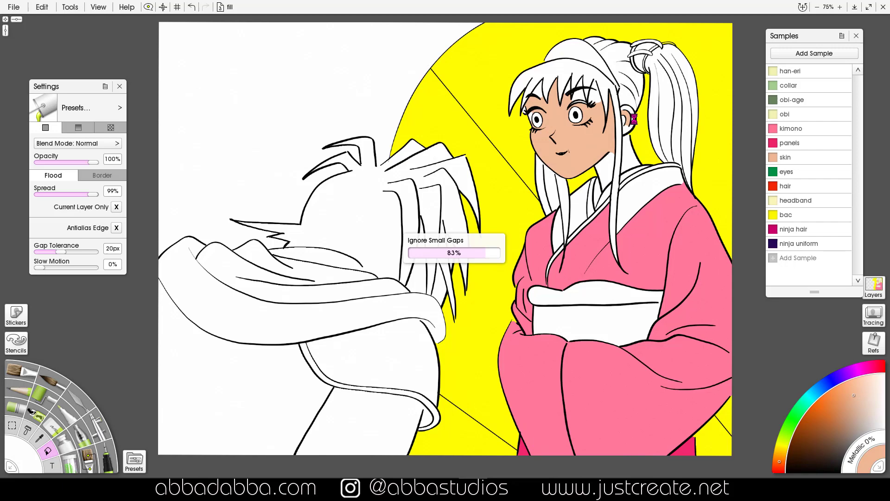
left_click(626, 128)
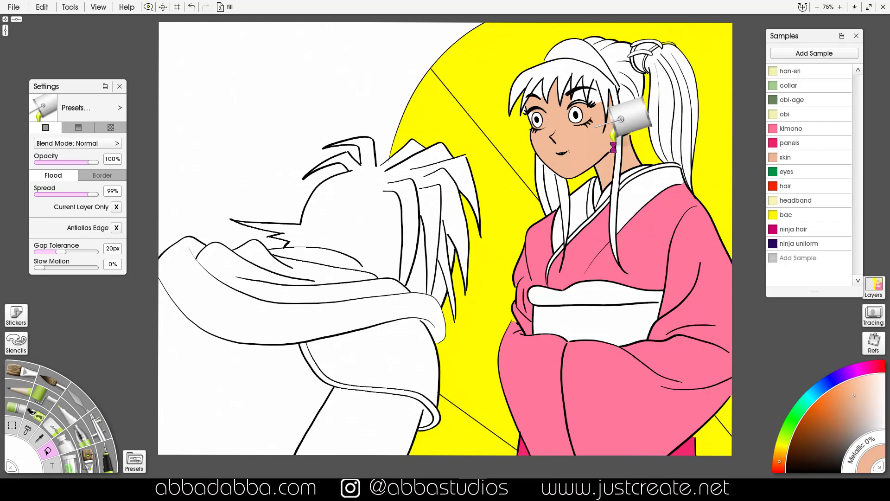
left_click(788, 172)
left_click(577, 110)
left_click(537, 121)
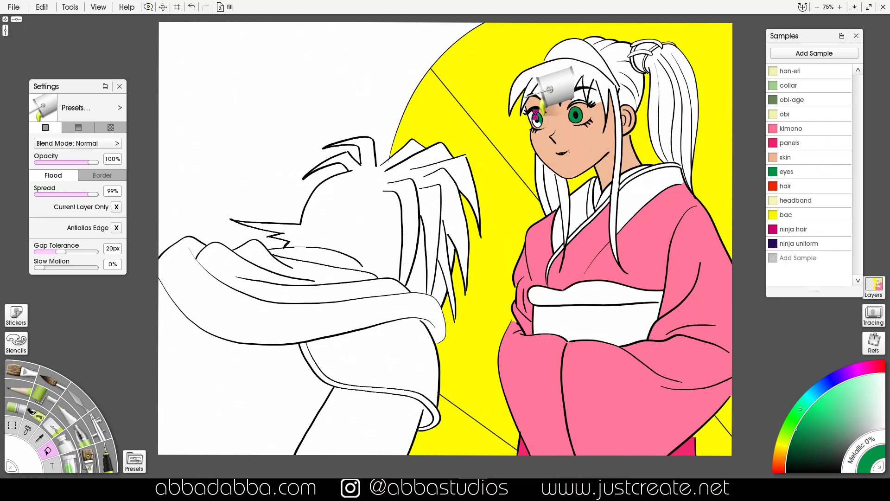
Step: Colour the collar bands light green and the obi bands dark green and pale yellow
left_click(815, 85)
left_click(658, 167)
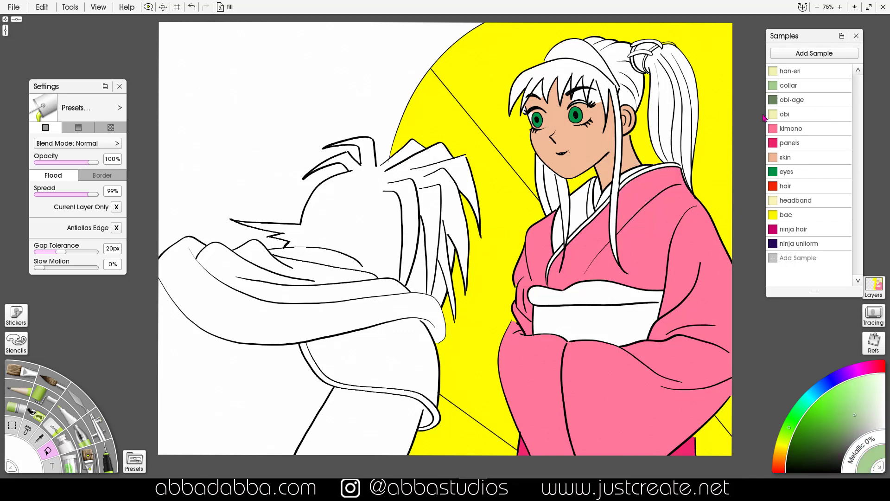
left_click(590, 218)
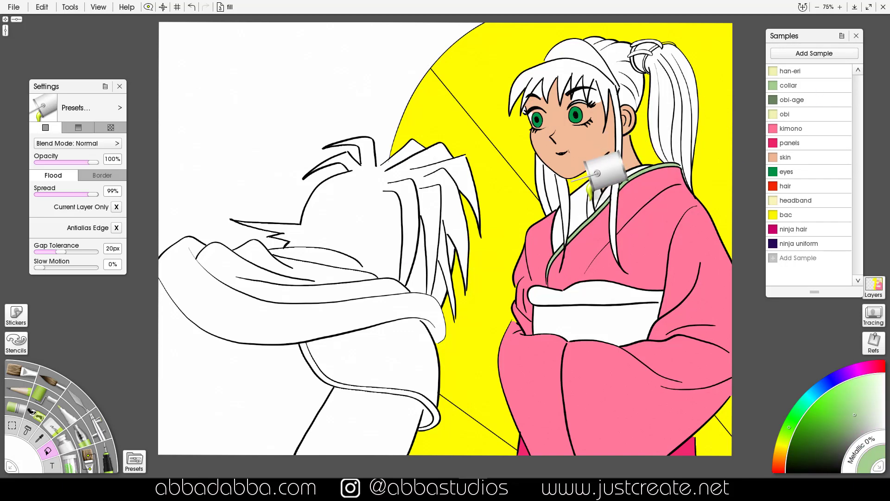
left_click(589, 194)
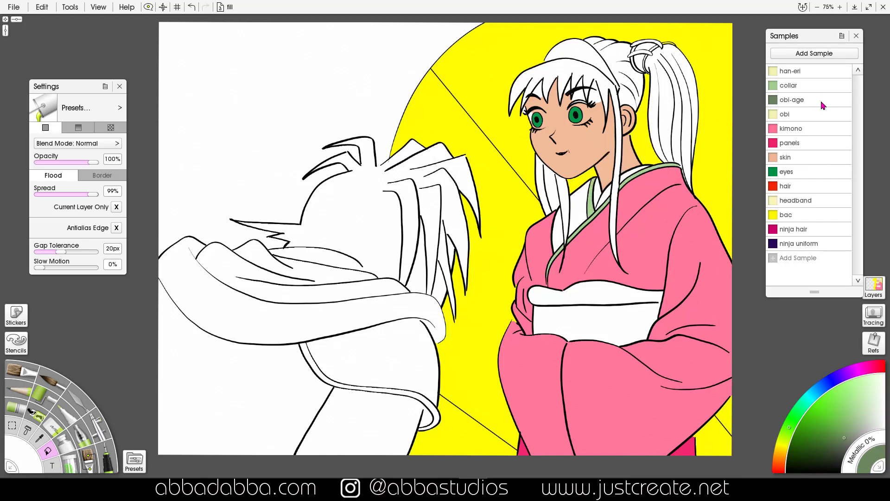
left_click(598, 291)
left_click(814, 116)
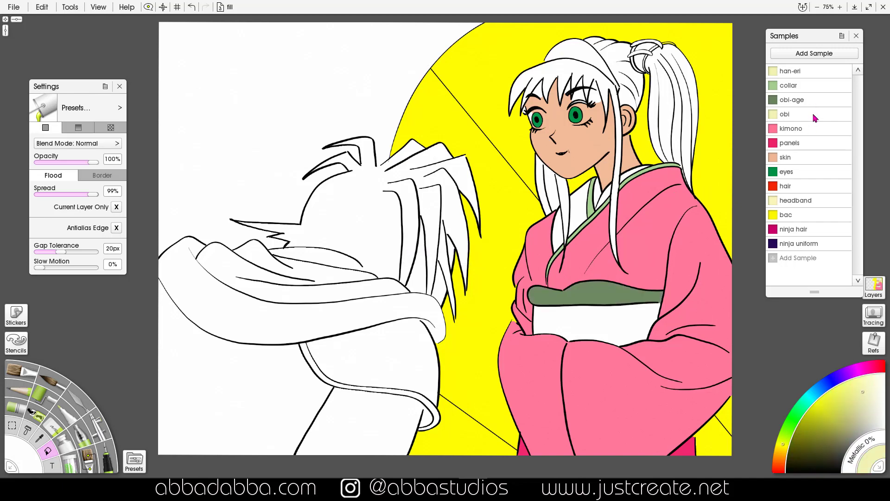
left_click(602, 317)
Step: Fill the kimono patch by the neck pink and the three han-eri areas pale yellow
left_click(814, 131)
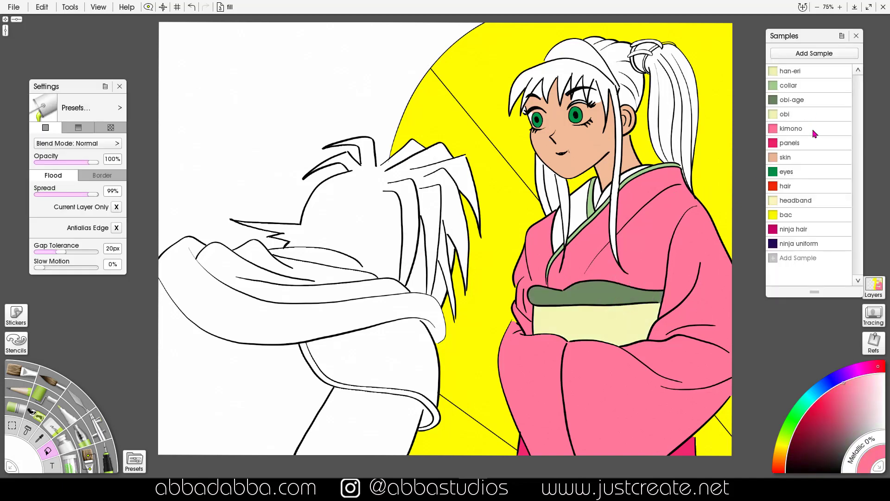
left_click(580, 192)
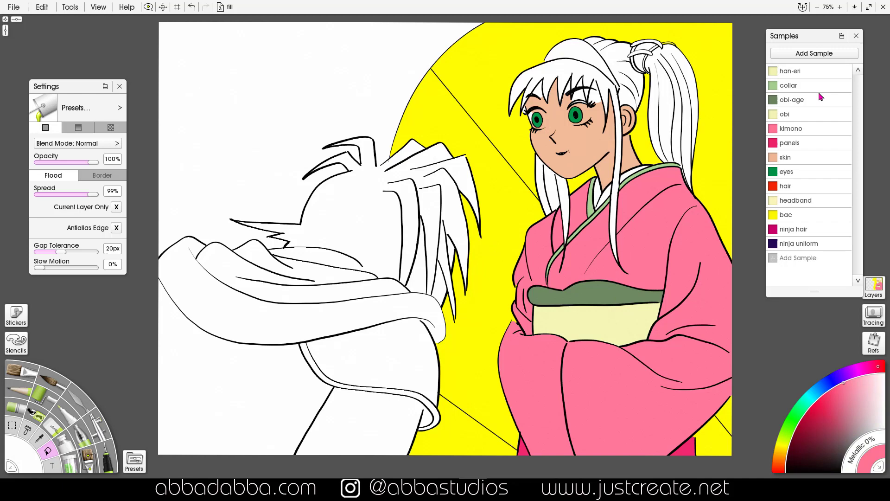
left_click(823, 74)
left_click(598, 190)
left_click(628, 173)
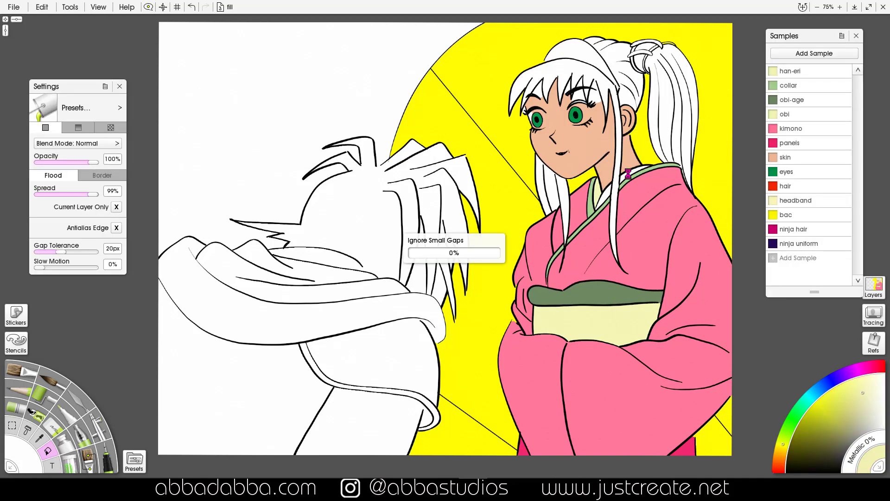
left_click(613, 181)
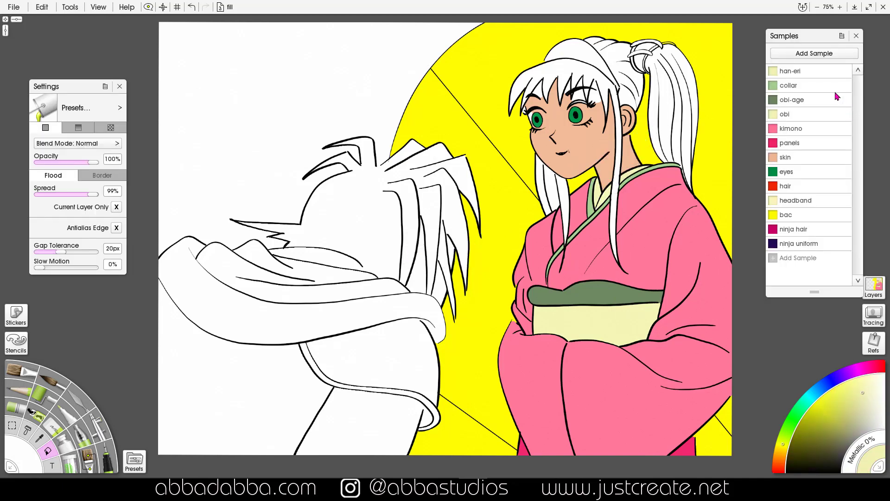
left_click(811, 160)
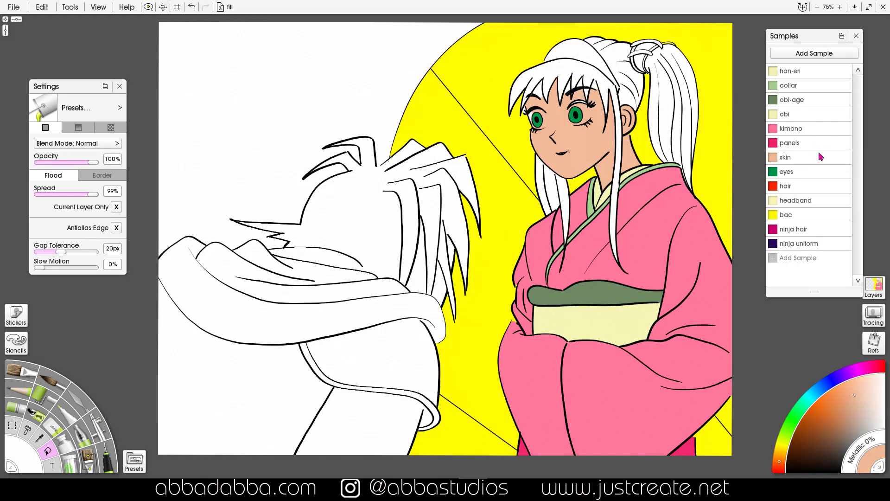
Step: Fill the girl's hair, bangs, side strands and ponytail red
left_click(811, 188)
left_click(619, 54)
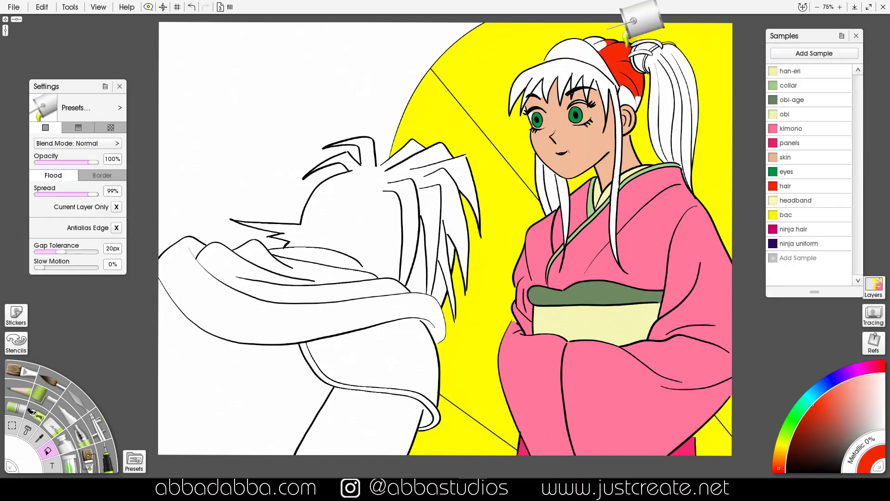
left_click(603, 39)
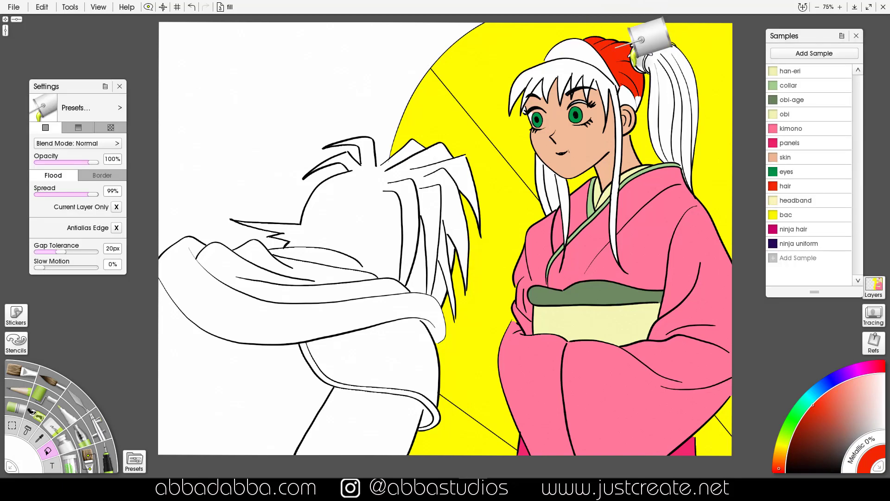
left_click(641, 91)
left_click(602, 77)
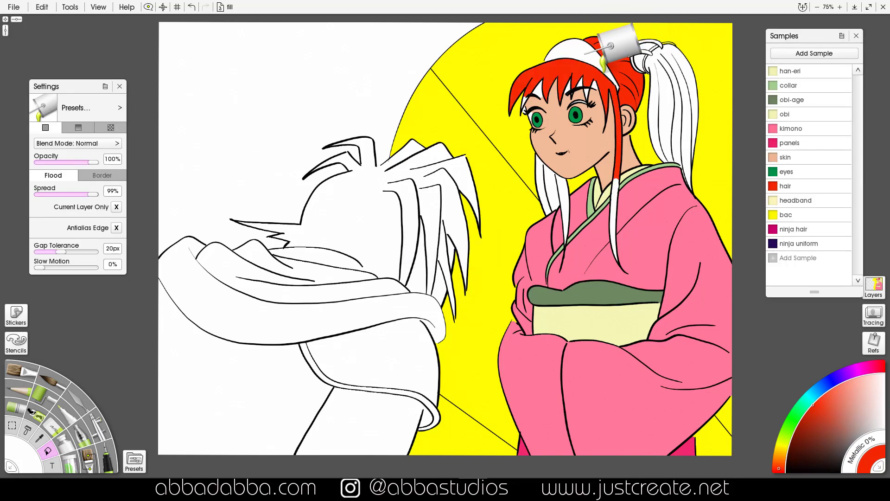
left_click(526, 88)
left_click(588, 86)
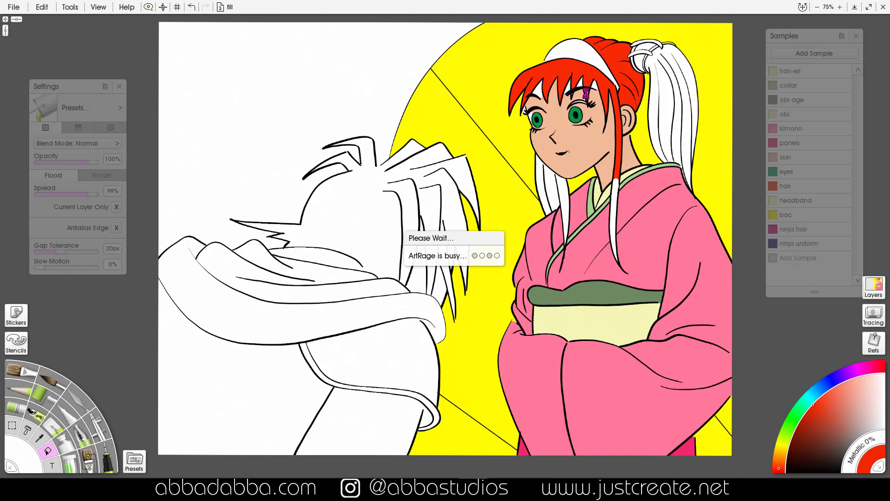
left_click(615, 184)
left_click(562, 193)
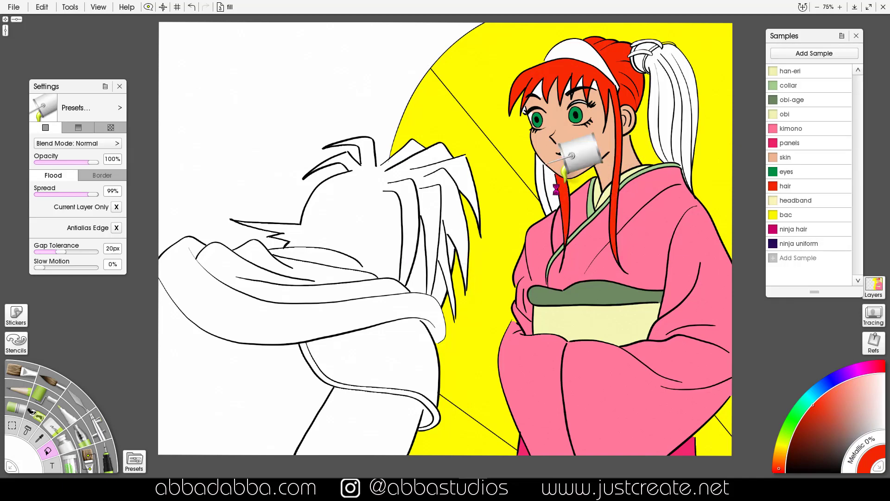
left_click(552, 186)
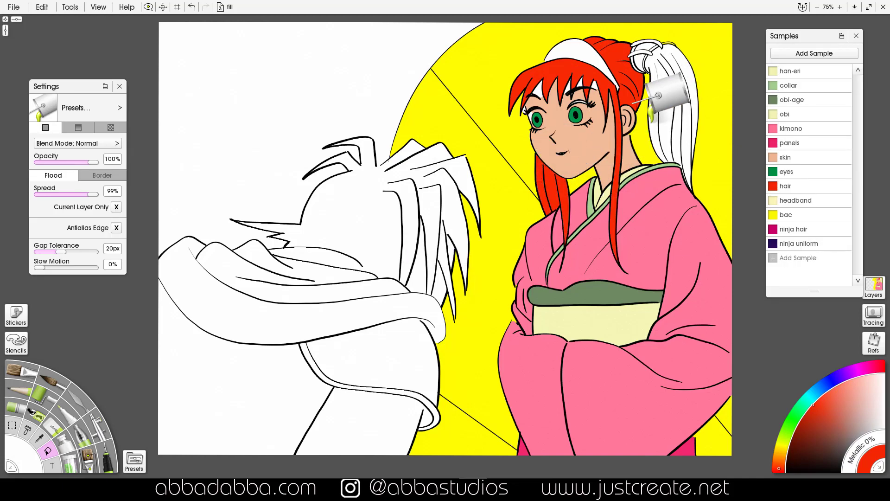
left_click(664, 109)
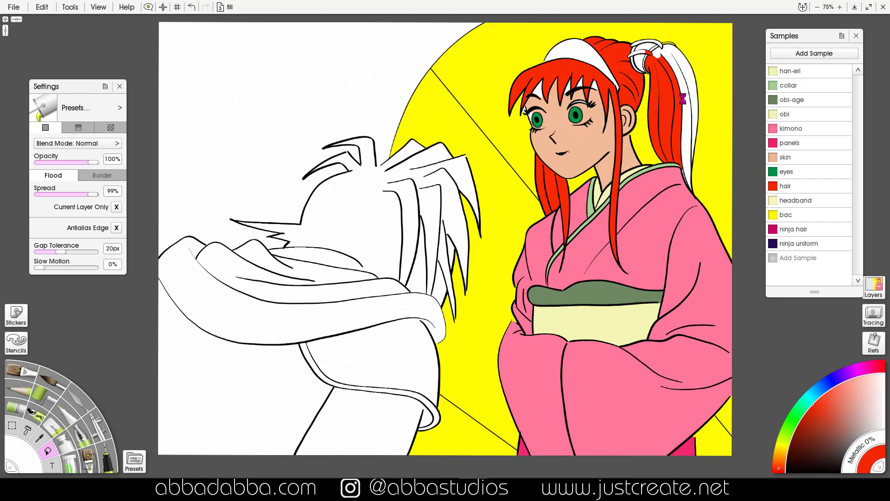
left_click(689, 83)
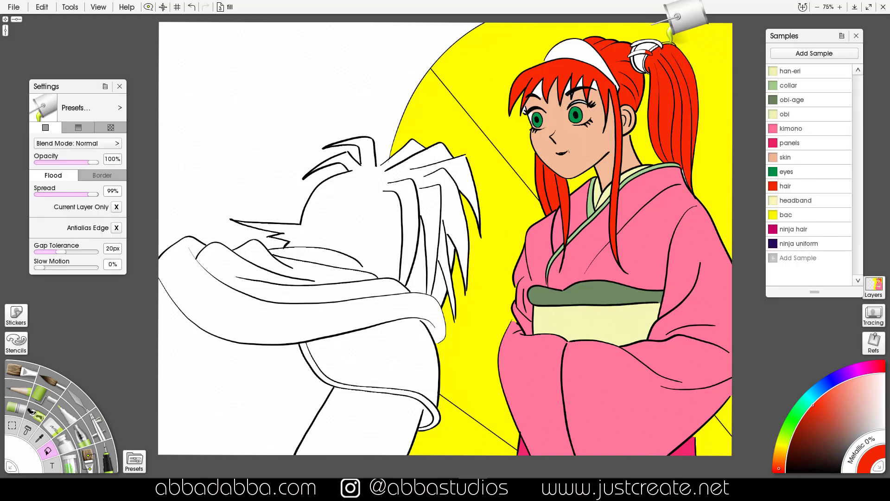
Step: Fill the girl's headband with the cream sample colour
left_click(640, 54)
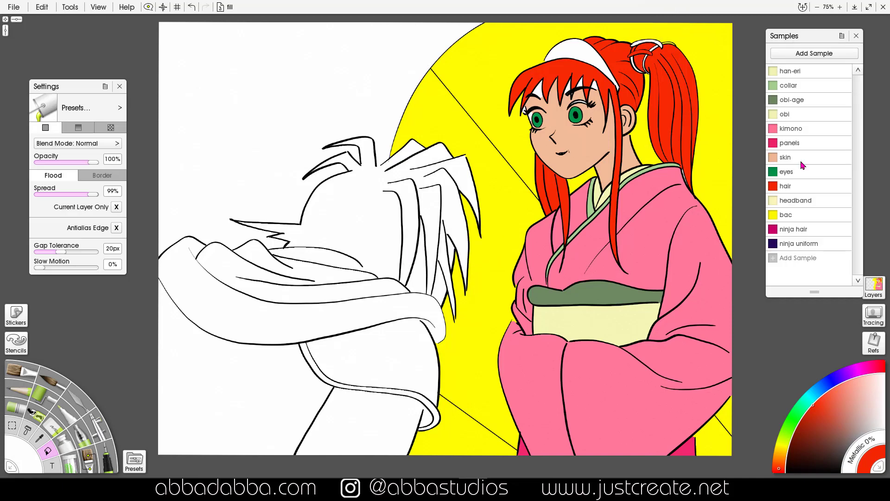
left_click(809, 202)
left_click(583, 52)
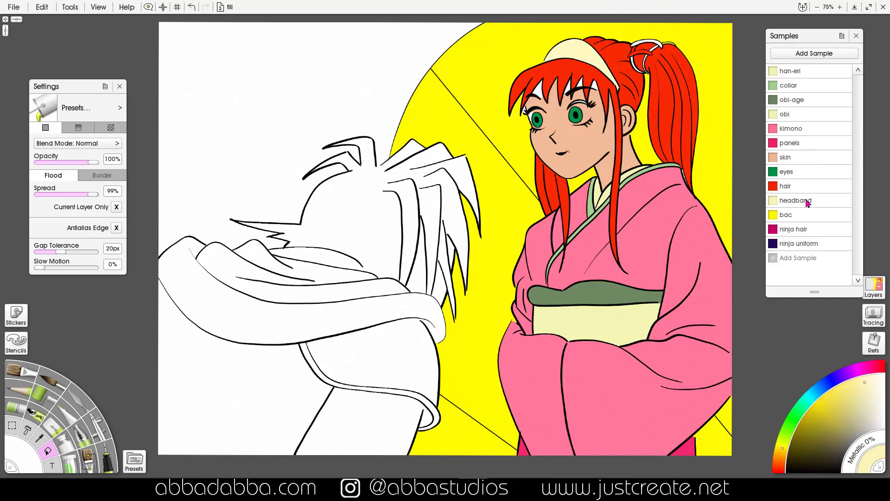
left_click(574, 60)
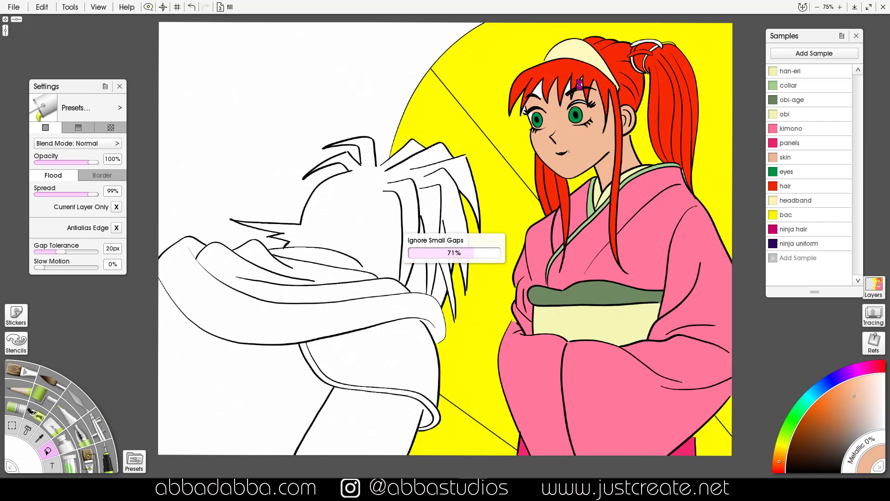
left_click(575, 60)
left_click(556, 62)
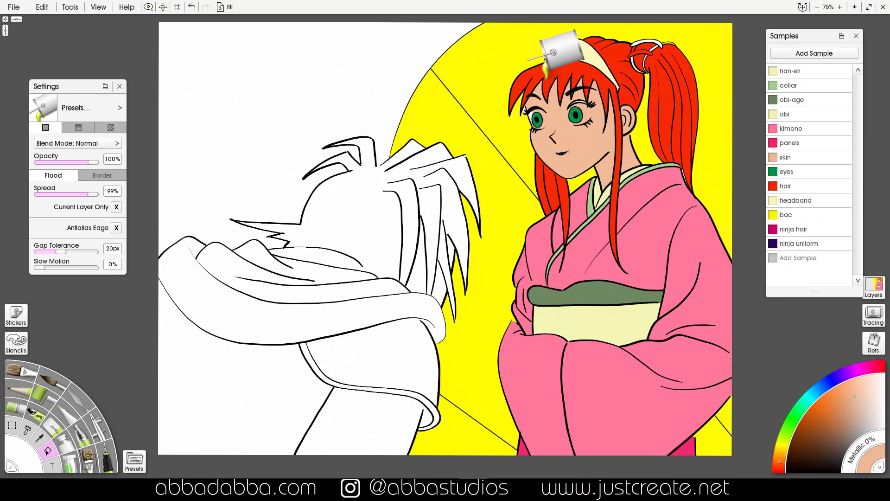
Step: Fill the ninja's hair and the gaps between its spikes and strands magenta
left_click(821, 232)
left_click(374, 191)
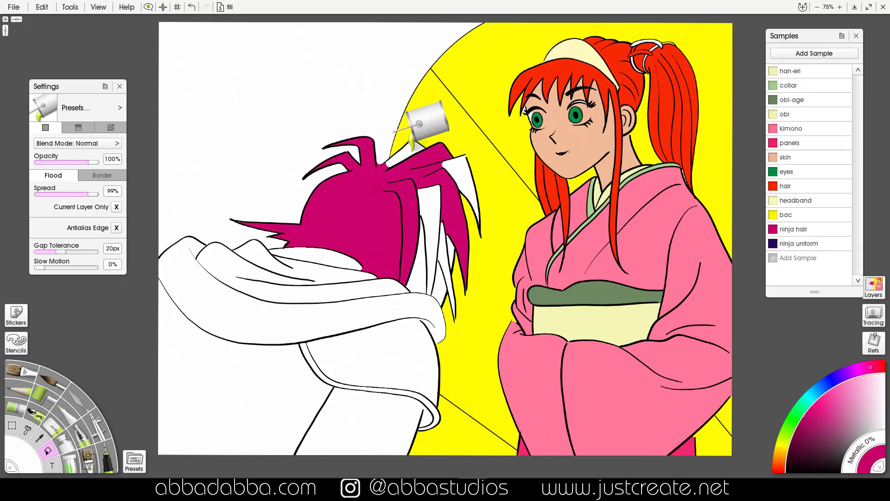
left_click(461, 154)
left_click(407, 147)
left_click(432, 200)
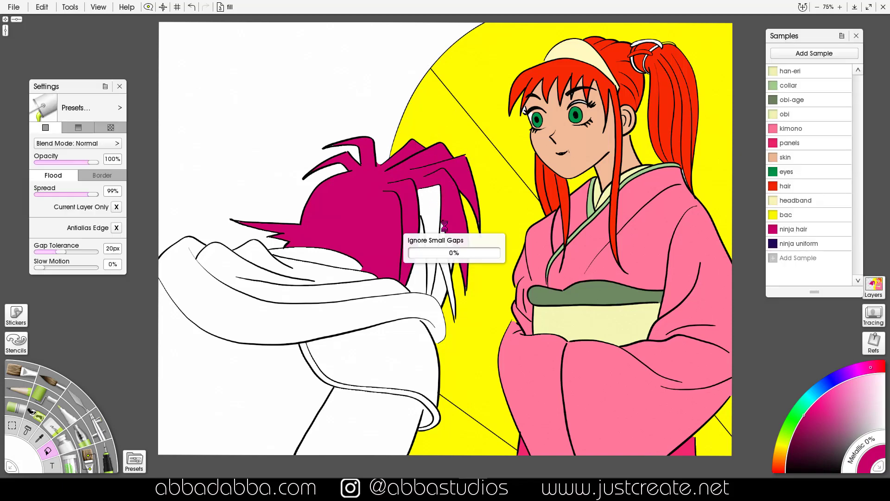
left_click(438, 284)
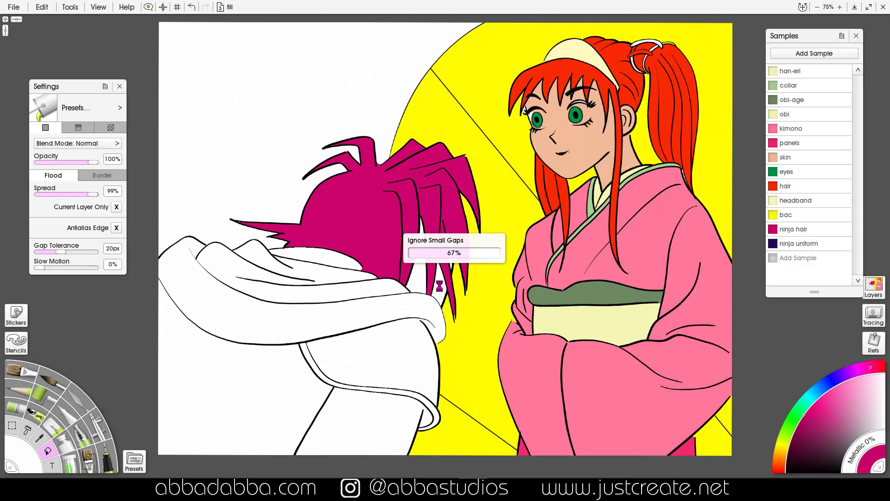
left_click(441, 276)
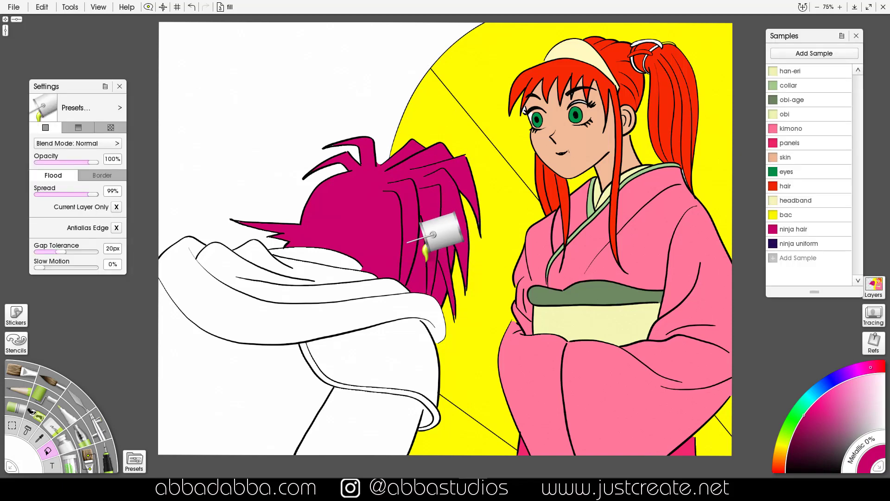
left_click(330, 253)
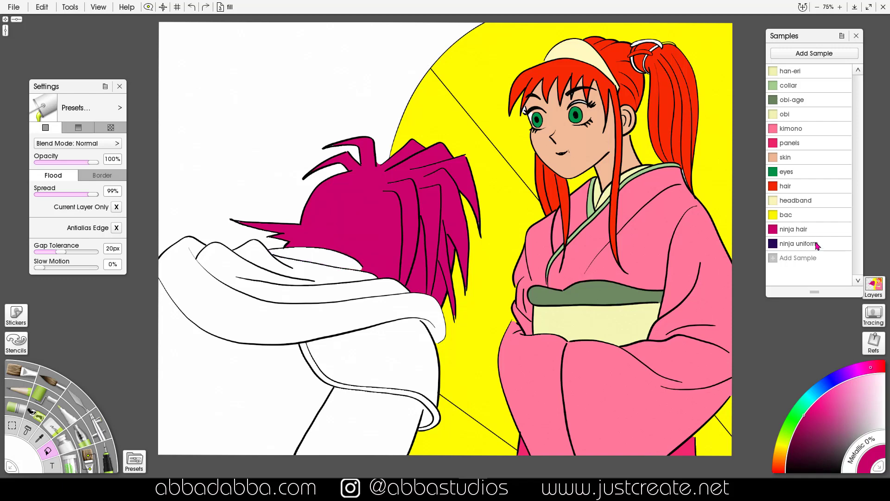
Step: Fill the ninja's uniform dark purple and the coat's trim strip light lavender
left_click(819, 243)
left_click(338, 264)
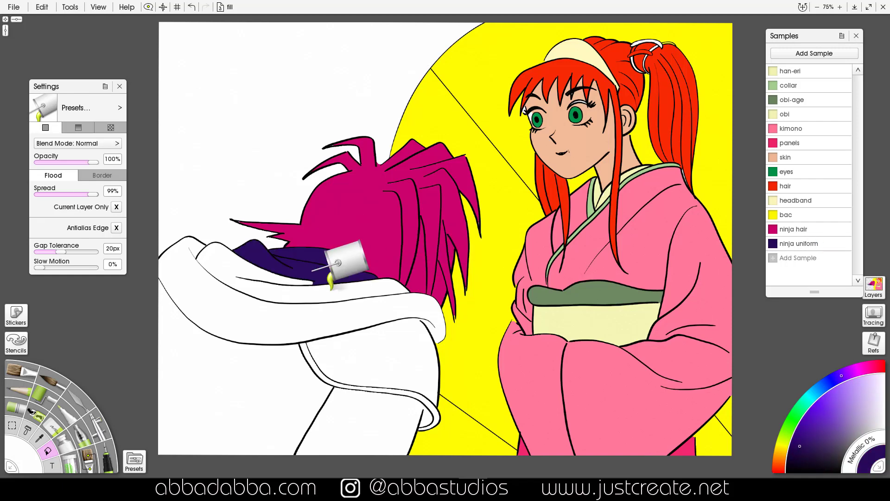
left_click(281, 277)
left_click(403, 345)
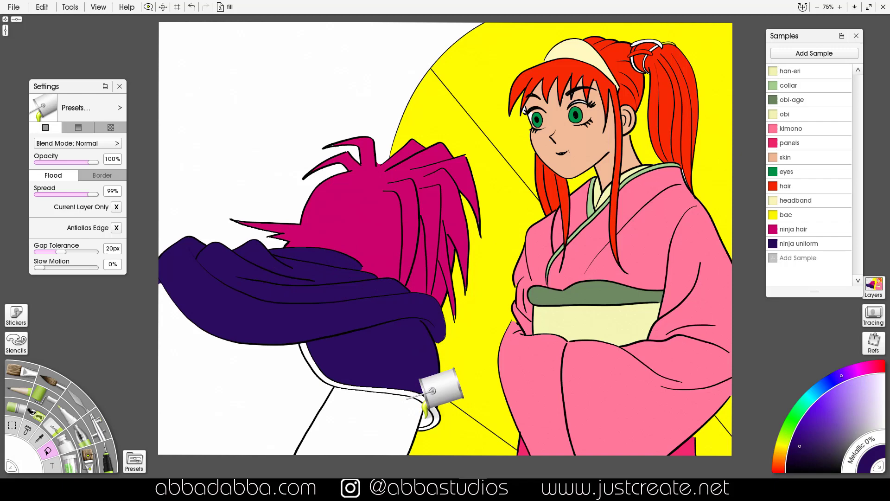
left_click(397, 409)
left_click(267, 395)
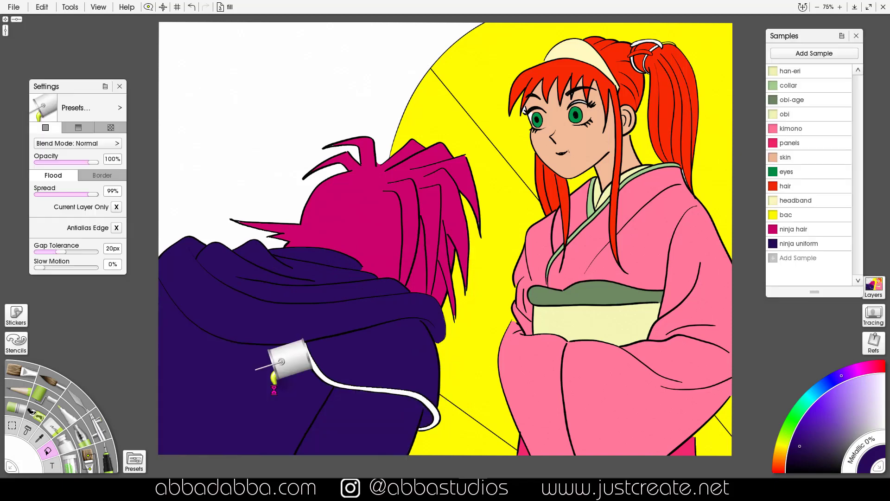
left_click(846, 402)
left_click(308, 343)
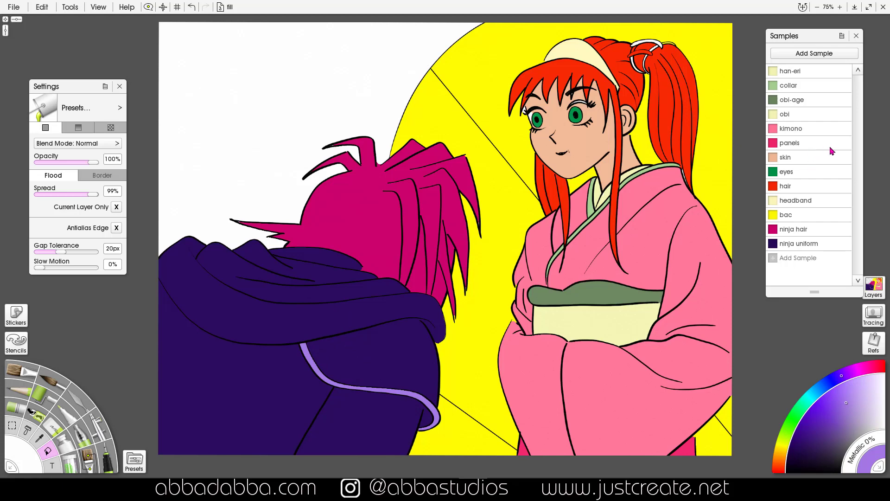
left_click(814, 204)
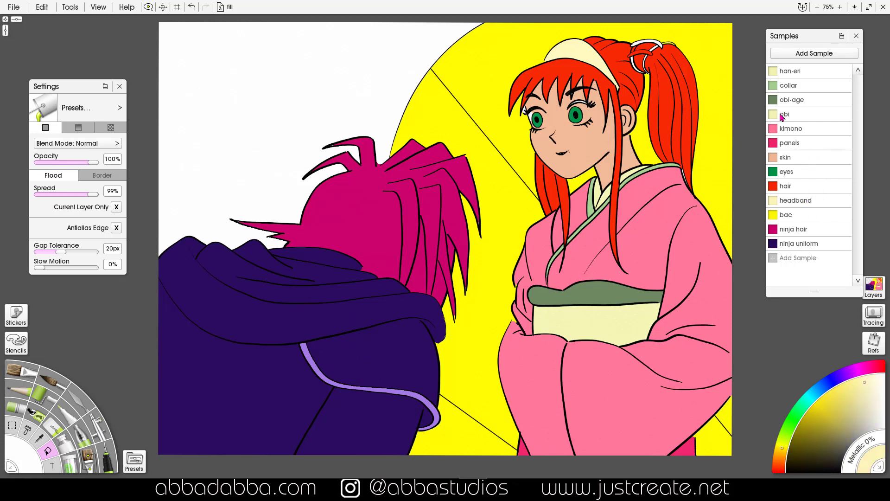
left_click(827, 8)
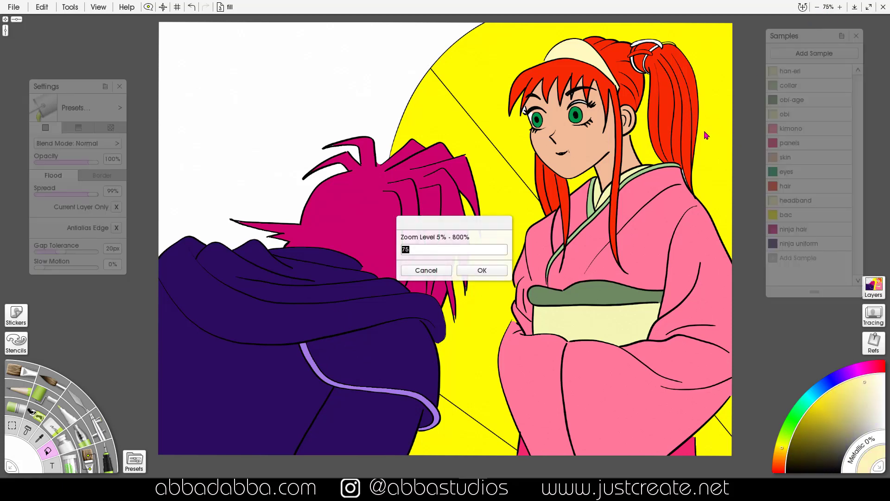
Step: Apply the new zoom level and bring up the Record Script dialog from the File menu
key("Return")
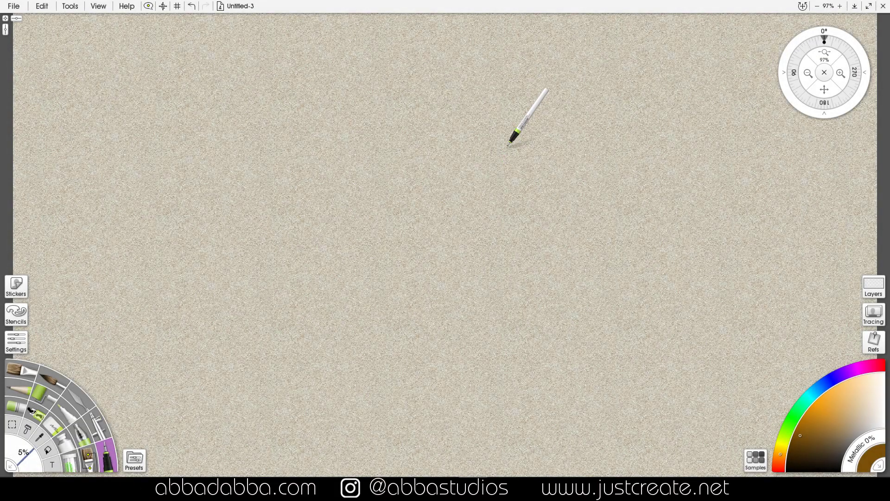
left_click(24, 9)
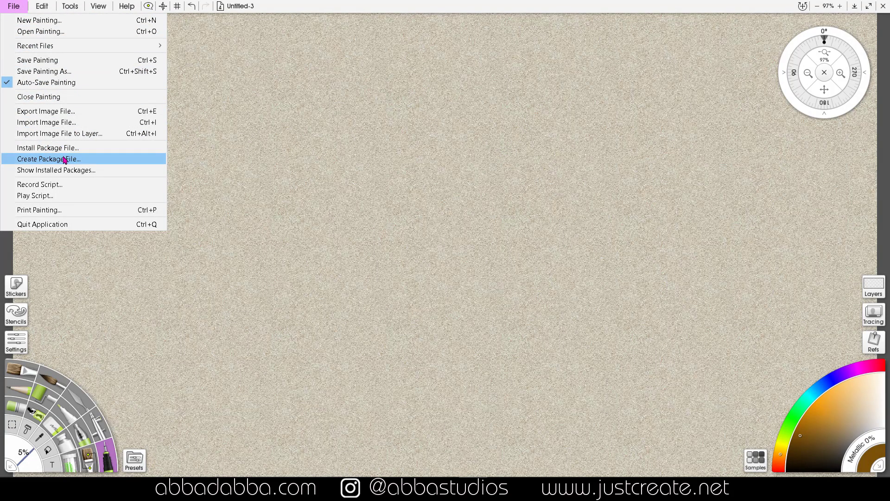
left_click(66, 185)
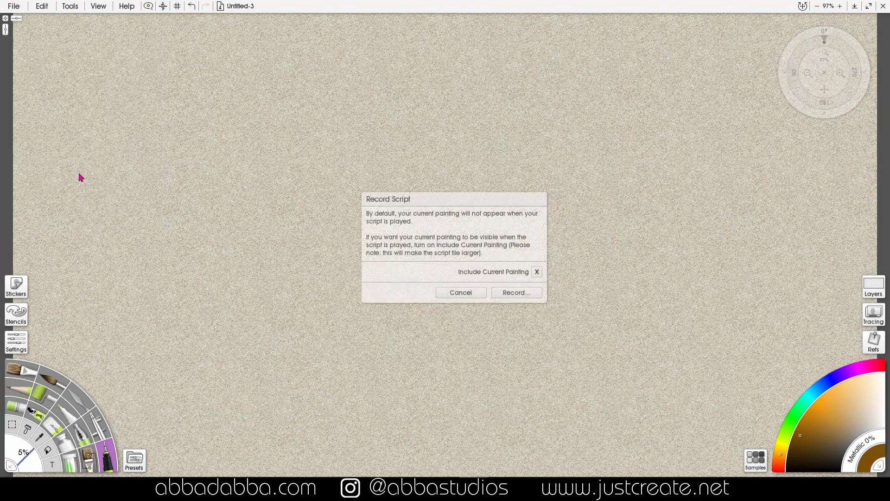
Step: Start script recording and ink the creature's head, back and hind leg outline
left_click(516, 293)
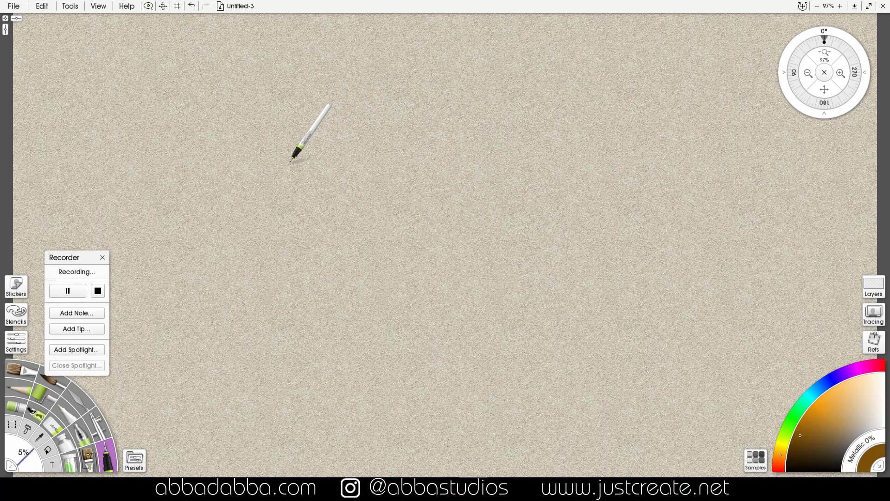
mouse_move(251, 175)
left_mouse_down()
mouse_move(271, 179)
mouse_move(258, 190)
mouse_move(249, 169)
mouse_move(272, 177)
mouse_move(254, 198)
mouse_move(246, 175)
mouse_move(271, 174)
mouse_move(264, 199)
mouse_move(245, 191)
mouse_move(265, 168)
mouse_move(275, 181)
mouse_move(255, 207)
mouse_move(235, 193)
mouse_move(263, 149)
mouse_move(304, 161)
mouse_move(308, 204)
mouse_move(283, 223)
mouse_move(246, 212)
mouse_move(231, 184)
mouse_move(236, 160)
mouse_move(323, 107)
mouse_move(431, 144)
mouse_move(397, 229)
mouse_move(333, 245)
mouse_move(266, 230)
mouse_move(231, 191)
mouse_move(235, 163)
mouse_move(292, 124)
mouse_move(391, 147)
mouse_move(379, 210)
mouse_move(333, 228)
mouse_move(275, 228)
mouse_move(249, 216)
mouse_move(232, 179)
mouse_move(255, 128)
mouse_move(343, 91)
mouse_move(466, 118)
mouse_move(465, 214)
mouse_move(391, 262)
mouse_move(330, 259)
mouse_move(274, 240)
mouse_move(237, 204)
mouse_move(236, 155)
left_mouse_up()
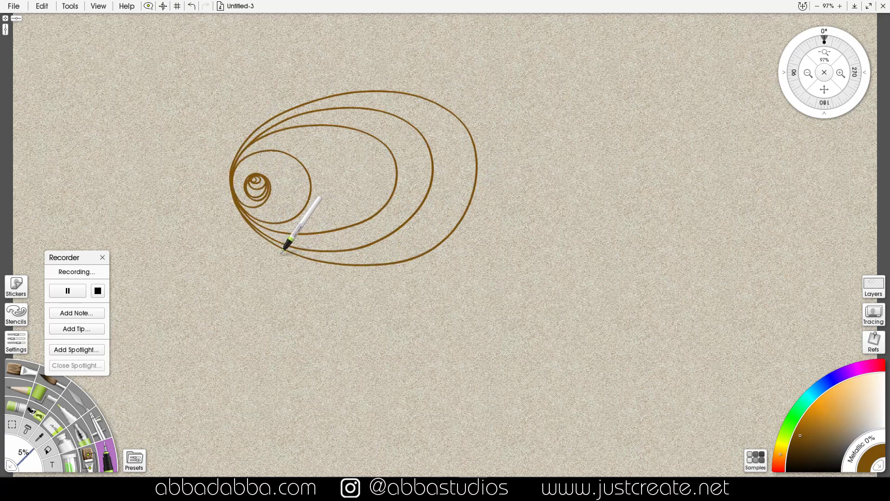
mouse_move(291, 251)
left_mouse_down()
mouse_move(219, 259)
mouse_move(189, 244)
mouse_move(171, 215)
mouse_move(174, 164)
mouse_move(201, 122)
mouse_move(276, 67)
mouse_move(466, 40)
mouse_move(549, 66)
mouse_move(589, 155)
left_mouse_up()
left_click_drag(575, 185, 568, 188)
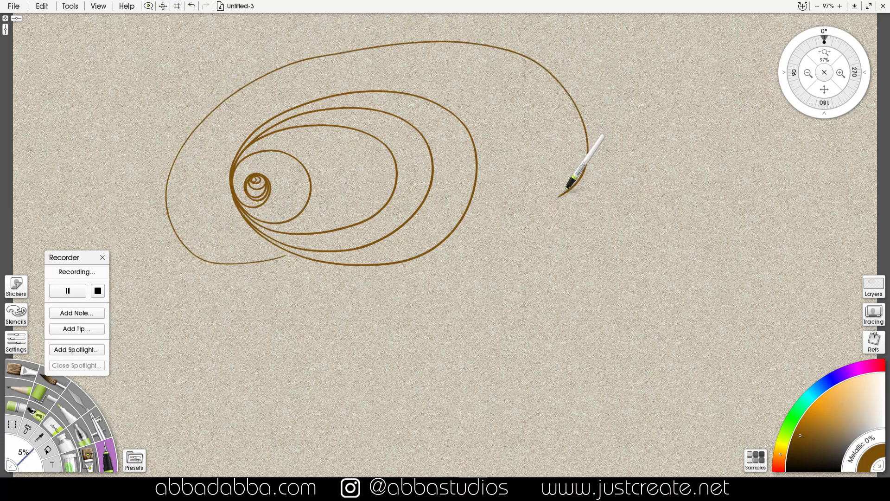
mouse_move(588, 124)
left_mouse_down()
mouse_move(627, 126)
mouse_move(705, 185)
mouse_move(722, 258)
mouse_move(694, 303)
mouse_move(600, 331)
left_mouse_up()
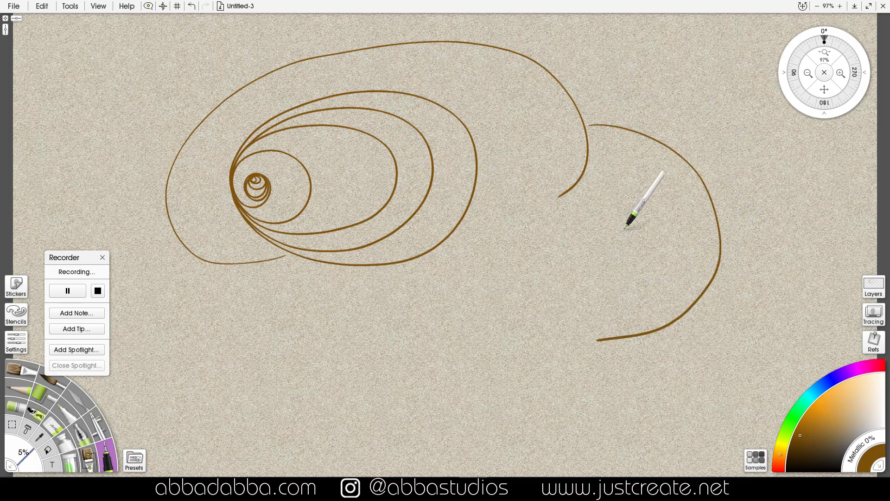
mouse_move(642, 236)
left_mouse_down()
mouse_move(566, 208)
mouse_move(475, 245)
mouse_move(519, 349)
left_mouse_up()
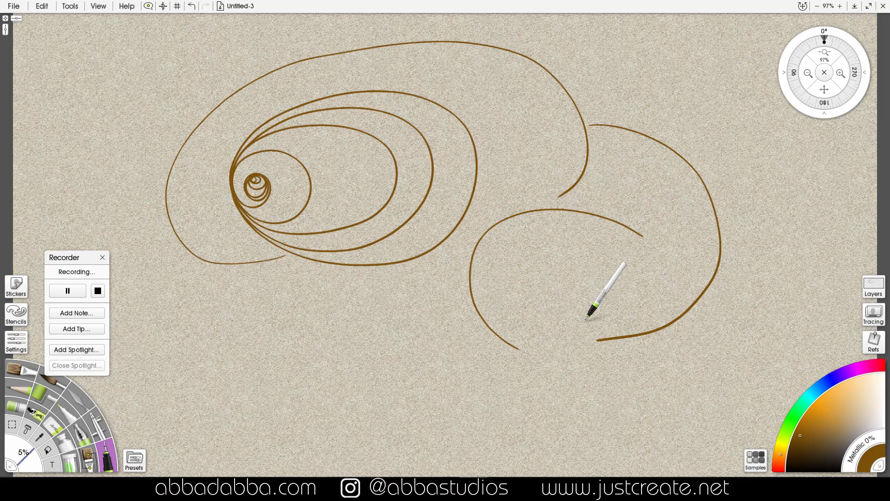
left_click_drag(583, 315, 606, 368)
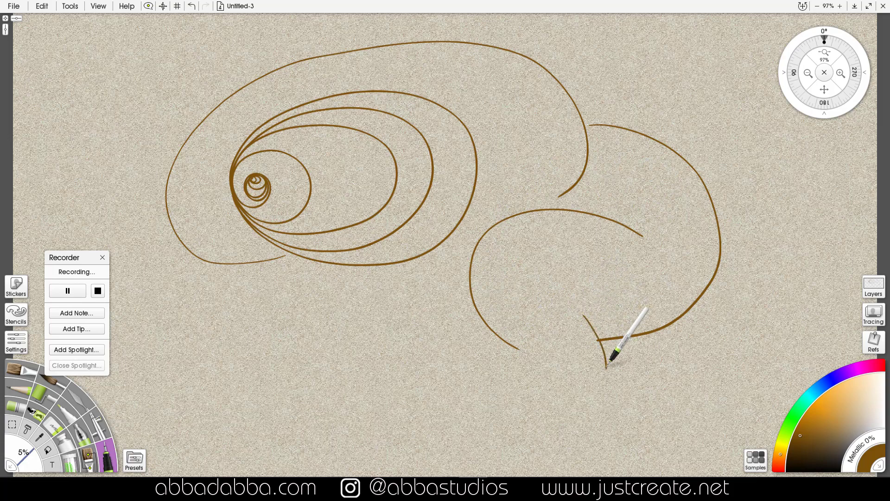
Step: Add the hind foot, toe line, front leg, jaw line and tail fur strokes
mouse_move(499, 341)
left_mouse_down()
mouse_move(475, 383)
mouse_move(481, 387)
mouse_move(541, 393)
mouse_move(605, 371)
left_mouse_up()
left_click_drag(539, 368, 538, 393)
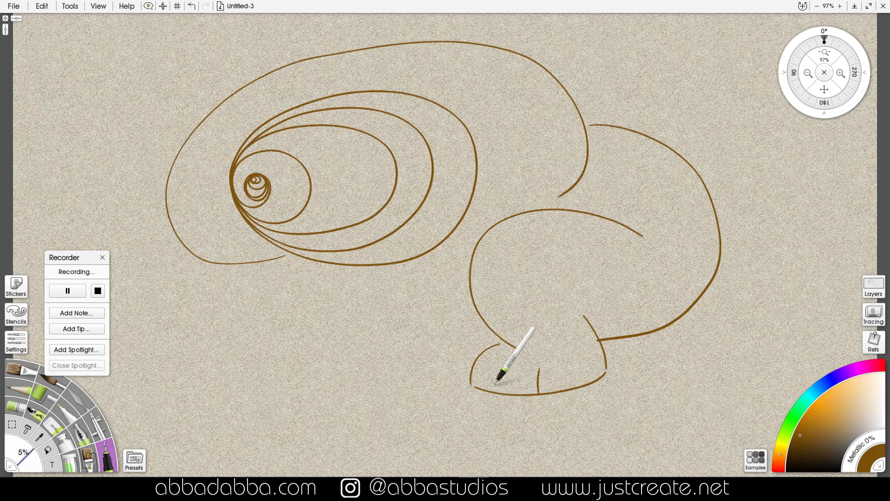
mouse_move(445, 275)
left_mouse_down()
mouse_move(386, 286)
mouse_move(395, 339)
mouse_move(451, 354)
mouse_move(394, 375)
mouse_move(470, 383)
mouse_move(438, 384)
mouse_move(439, 369)
mouse_move(418, 376)
left_mouse_up()
mouse_move(245, 265)
left_mouse_down()
mouse_move(251, 280)
mouse_move(308, 302)
mouse_move(378, 305)
left_mouse_up()
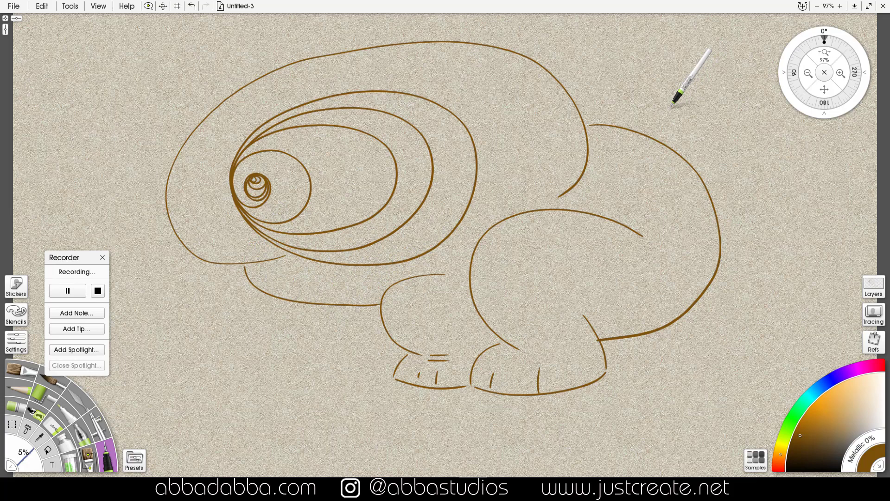
mouse_move(650, 134)
left_mouse_down()
mouse_move(664, 89)
mouse_move(687, 89)
mouse_move(770, 148)
left_mouse_up()
left_click_drag(753, 154, 766, 163)
mouse_move(755, 180)
left_mouse_down()
mouse_move(756, 171)
mouse_move(725, 220)
left_mouse_up()
mouse_move(678, 134)
left_mouse_down()
mouse_move(686, 127)
mouse_move(723, 141)
left_mouse_up()
left_click_drag(716, 150, 730, 151)
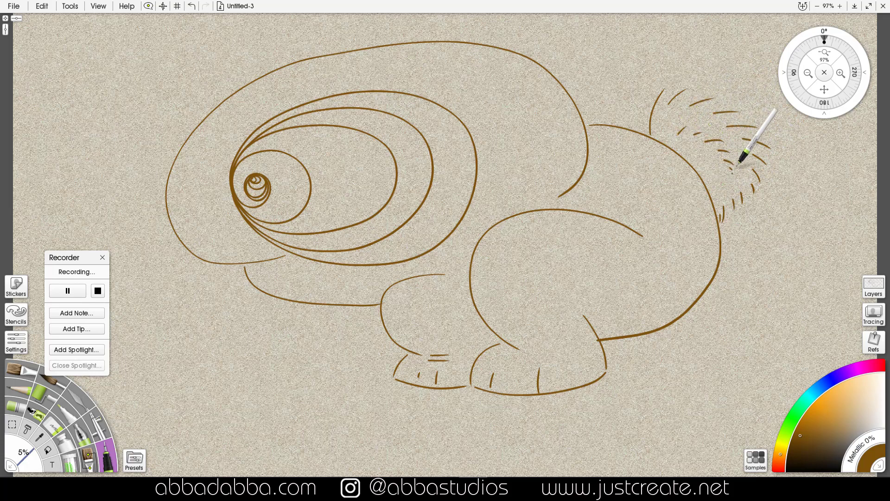
Step: Stop the recording and save it as 'pet demo.arscript' in the demo folder
left_click(98, 291)
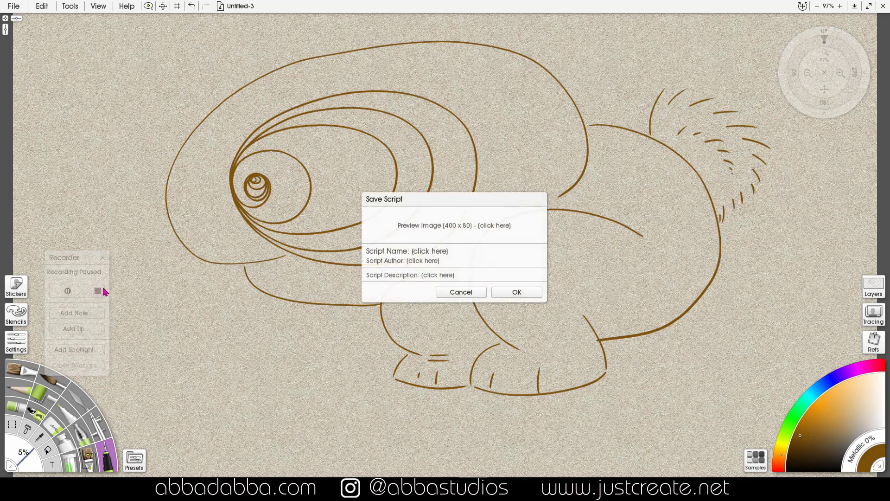
left_click(433, 253)
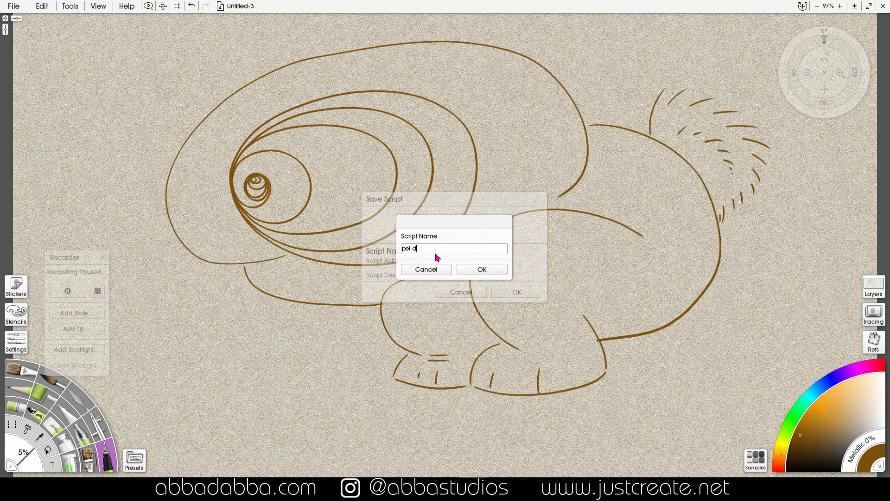
left_click(482, 270)
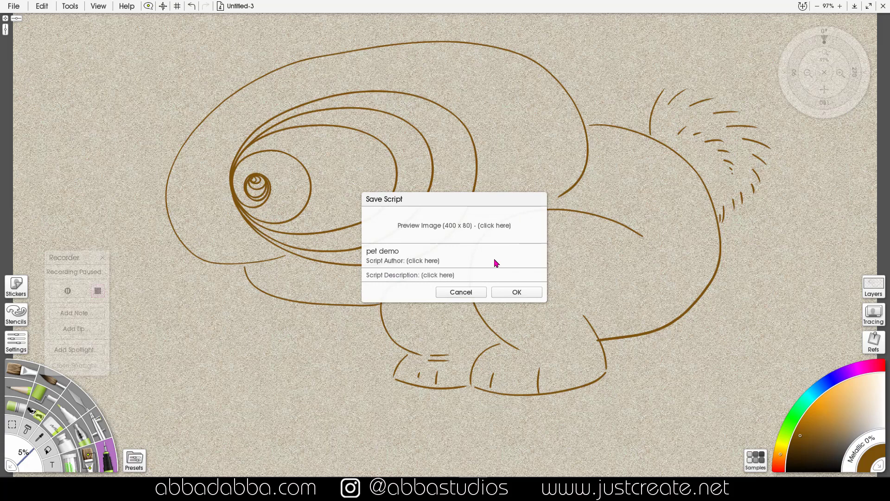
left_click(518, 292)
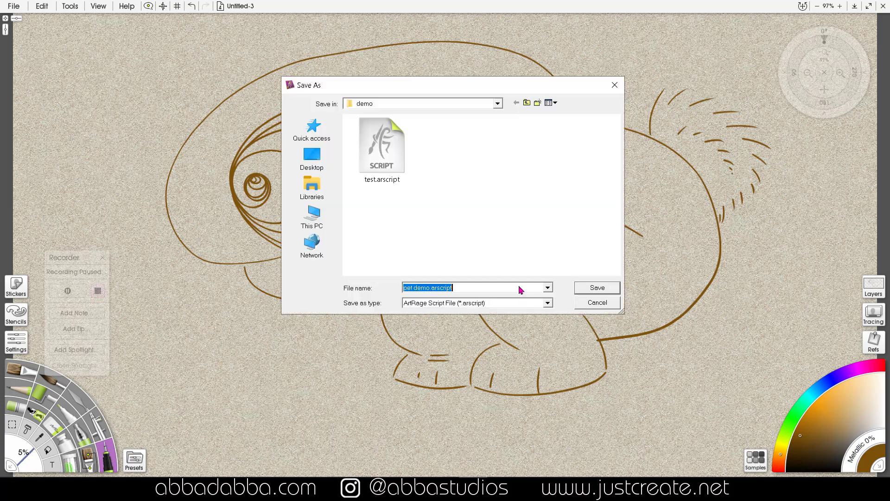
left_click(597, 287)
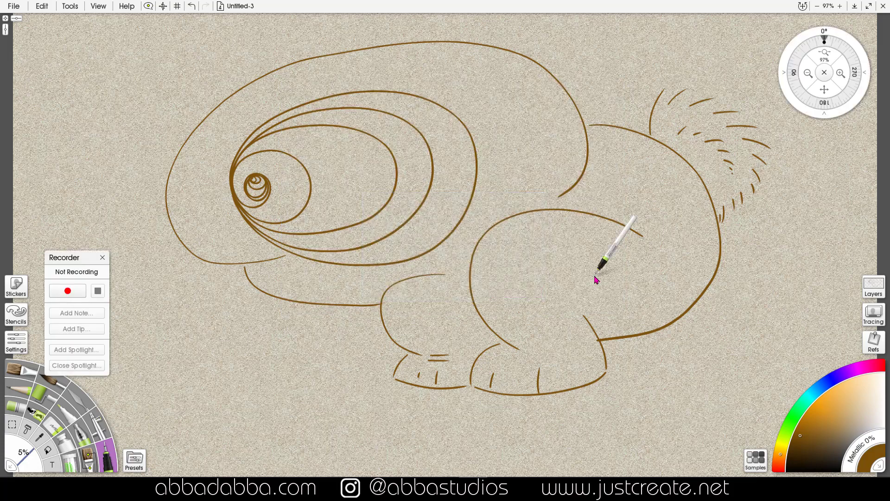
Step: Switch to the blank Untitled painting and play back pet demo.arscript at original size
left_click(236, 6)
left_click(249, 36)
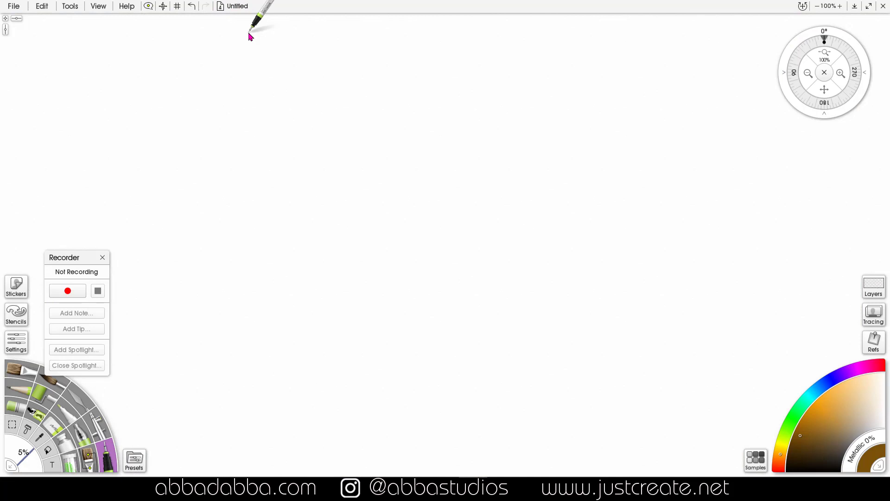
left_click(14, 6)
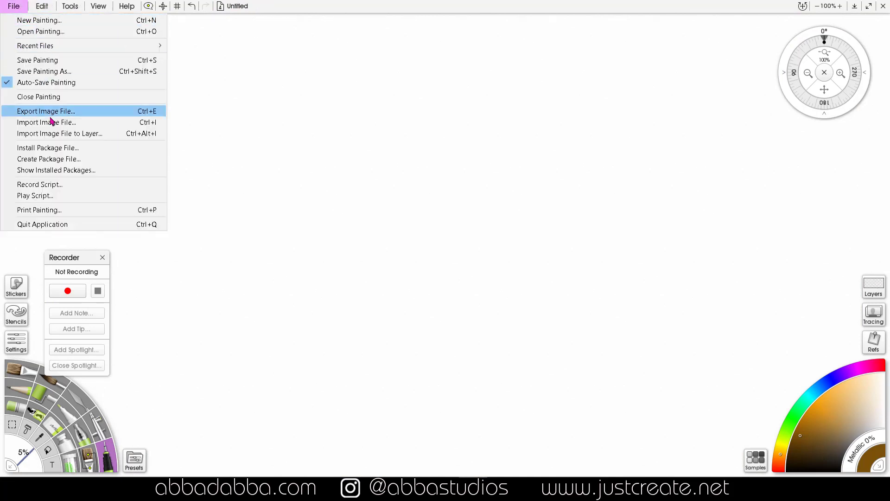
left_click(63, 199)
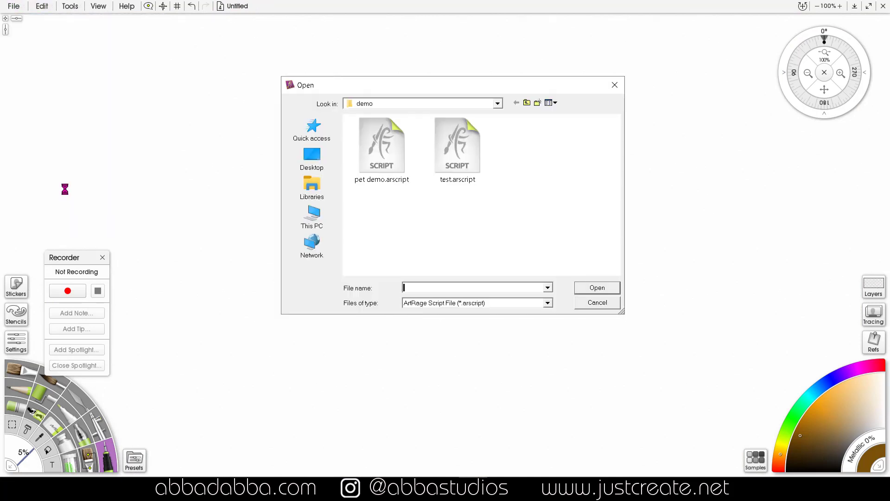
left_click(388, 153)
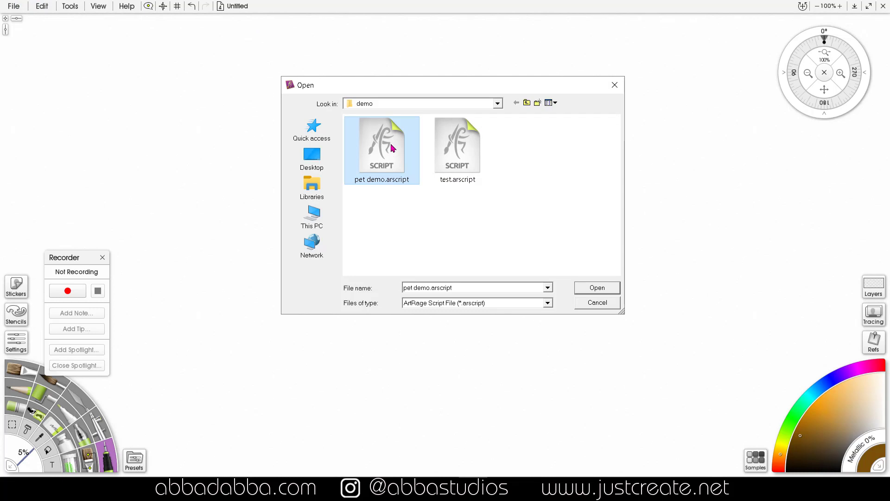
left_click(598, 288)
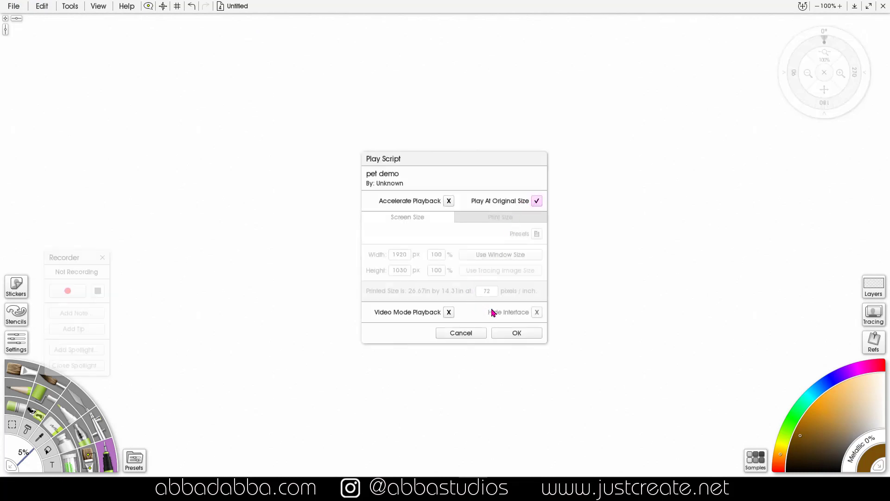
left_click(526, 333)
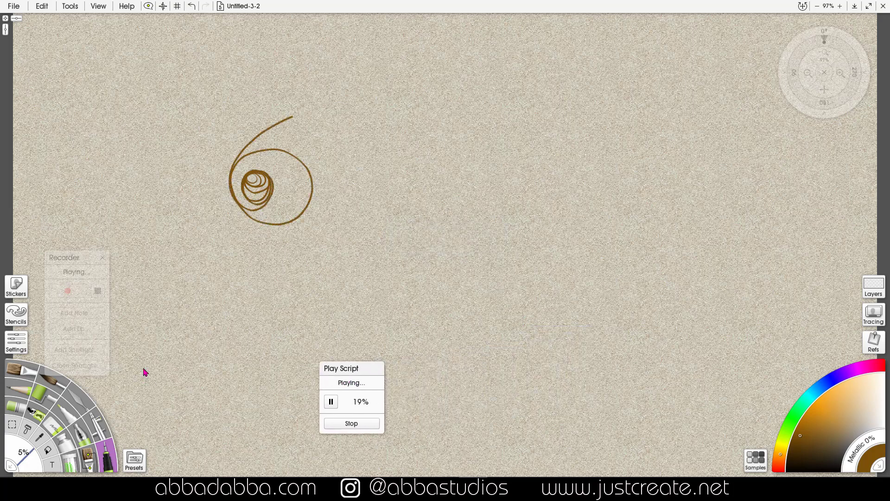
Step: Move the playback progress panel aside while the pet demo script redraws the creature
left_click_drag(364, 363, 164, 364)
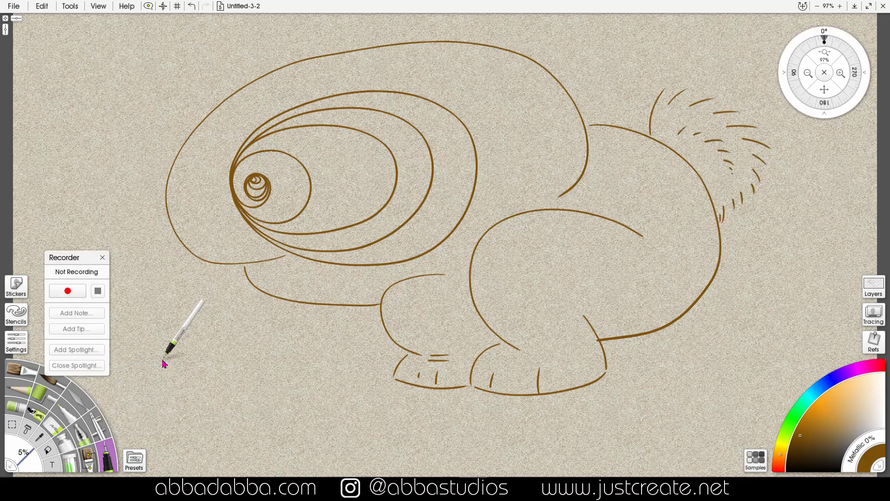
Step: Close the Recorder and open the Actions panel's Examples group, moved off the drawing
left_click(103, 258)
left_click(70, 6)
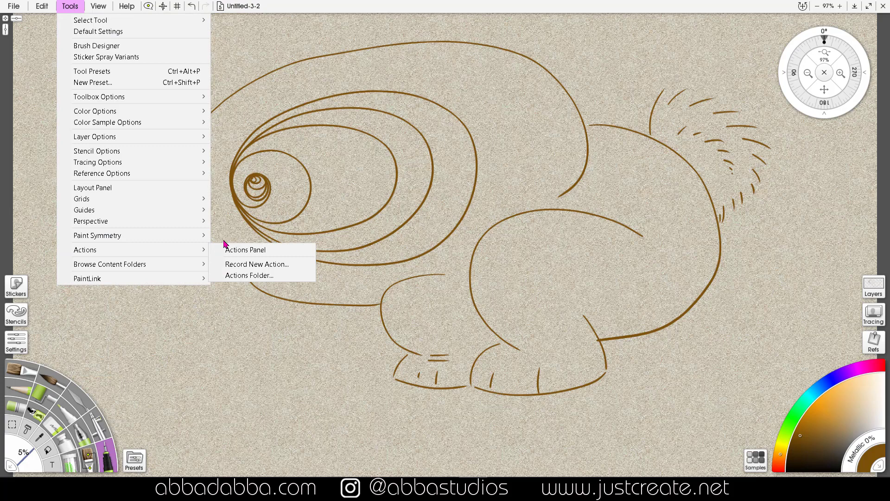
mouse_move(202, 250)
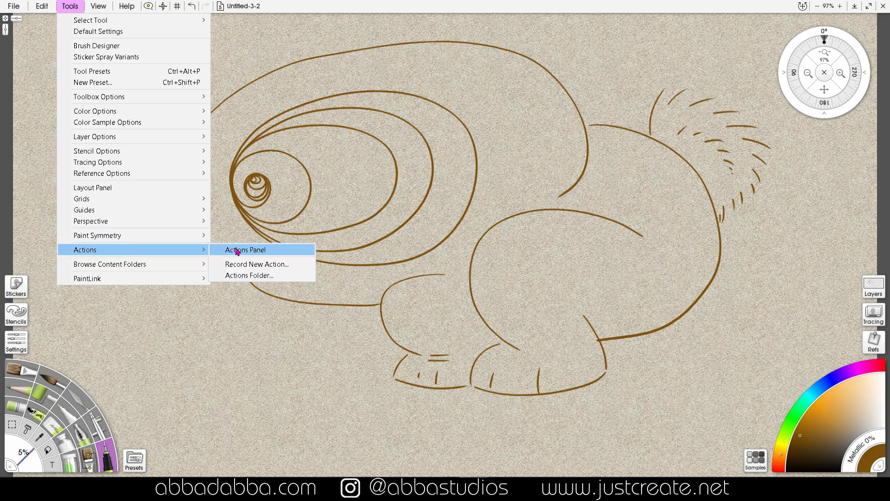
left_click(250, 252)
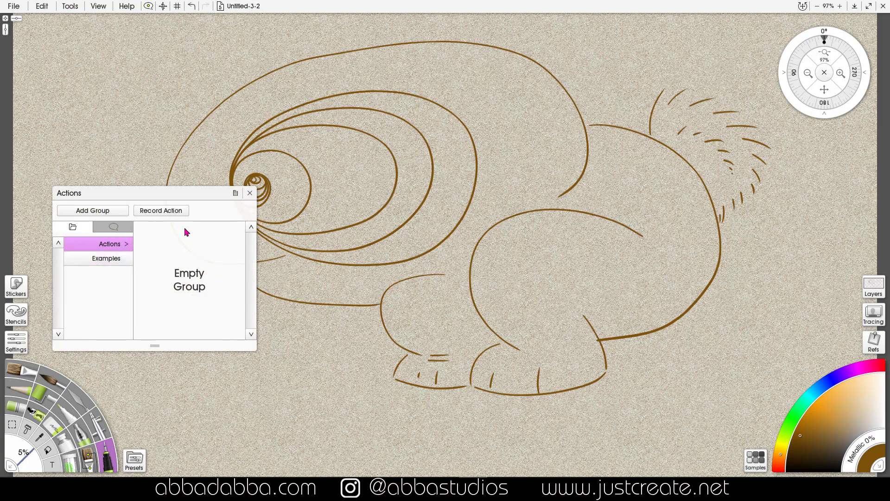
left_click(119, 261)
left_click_drag(202, 197, 187, 323)
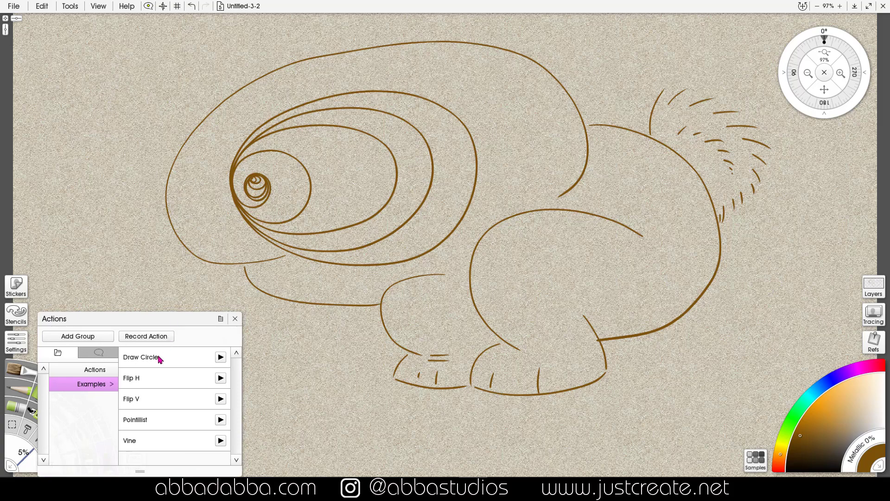
Step: Run Draw Circle twice to add circles to the left of the creature's head
left_click(221, 357)
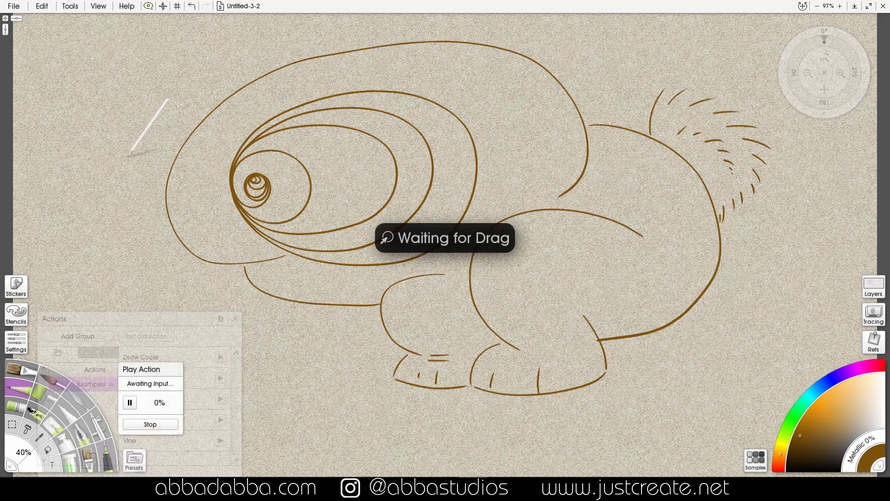
mouse_move(127, 156)
left_mouse_down()
mouse_move(199, 165)
mouse_move(217, 180)
left_mouse_up()
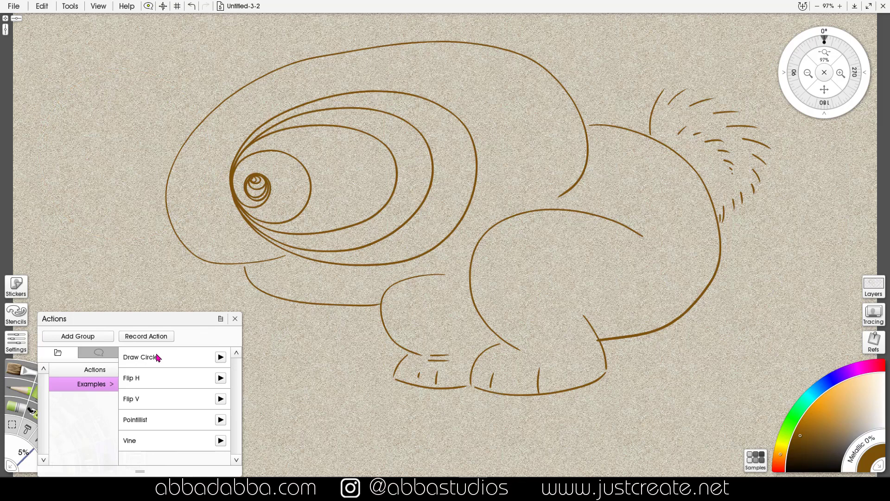
left_click(220, 357)
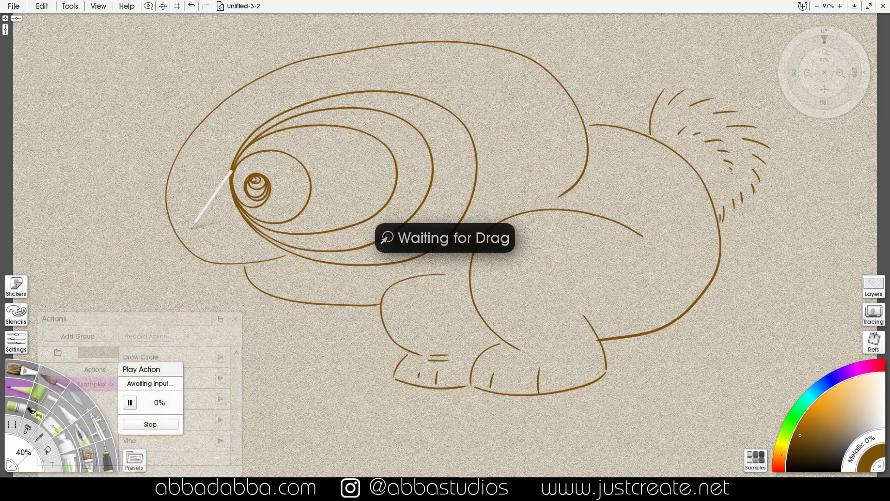
left_click_drag(123, 149, 197, 207)
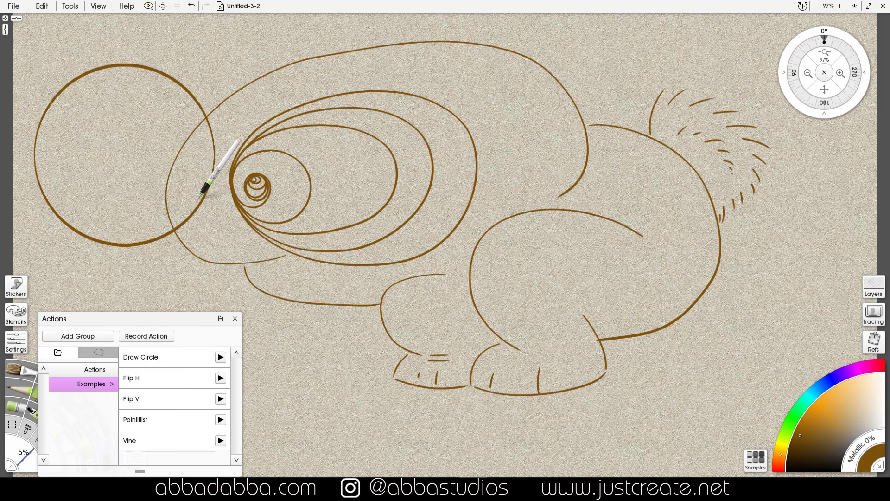
Step: Flip the drawing horizontally and vertically, then scatter Pointillist dots along a traced path
left_click(221, 378)
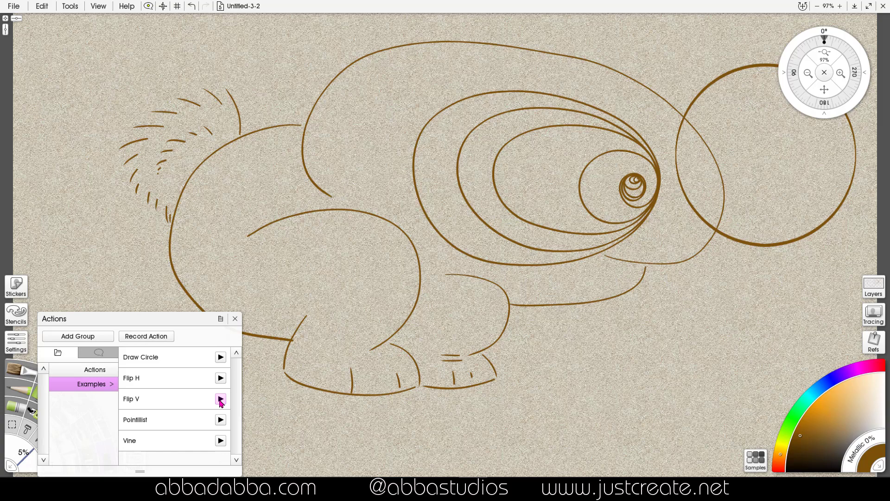
left_click(221, 399)
left_click(221, 420)
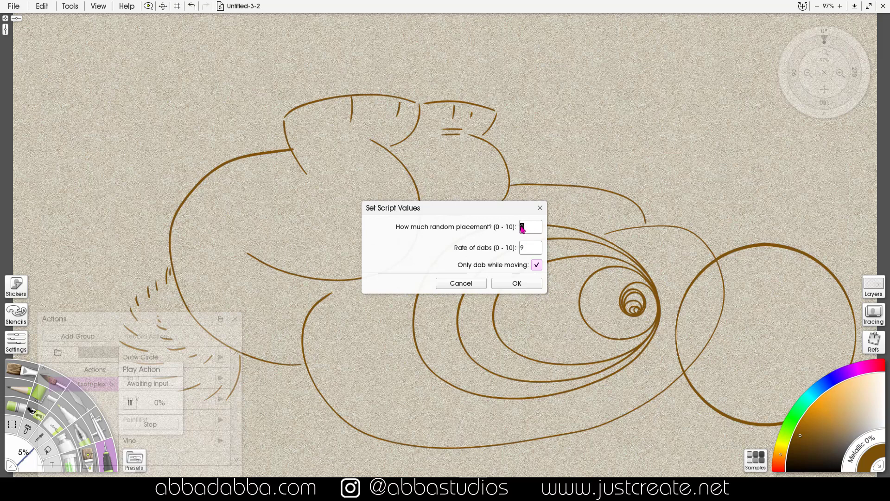
left_click(516, 284)
left_click_drag(524, 276, 436, 61)
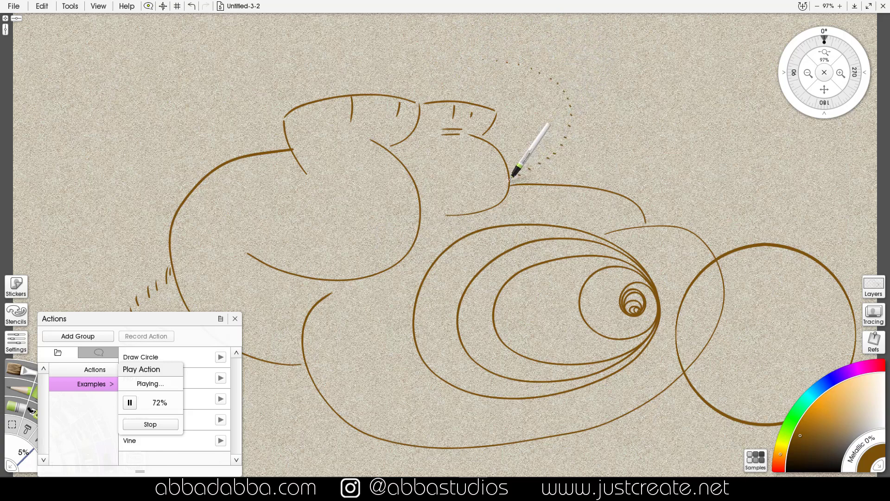
Step: Open the Actions Folder in Explorer, enter Examples to view its five .arscript files, then close it
left_click(70, 6)
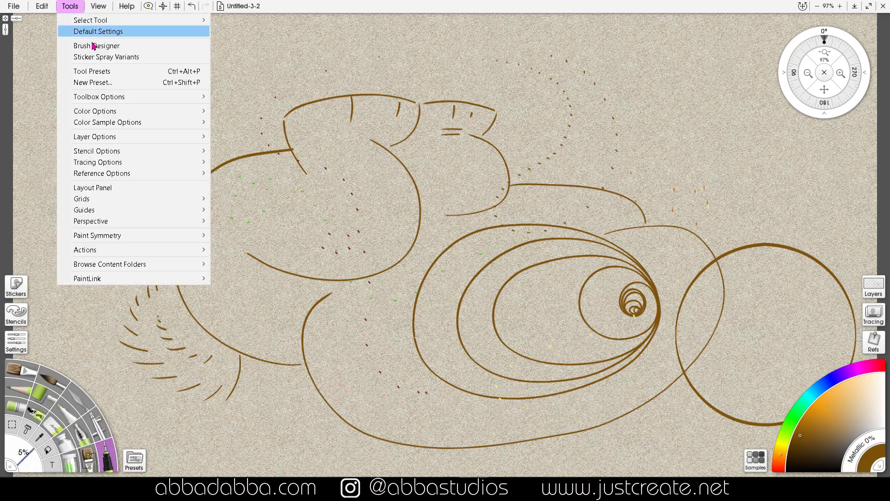
mouse_move(159, 254)
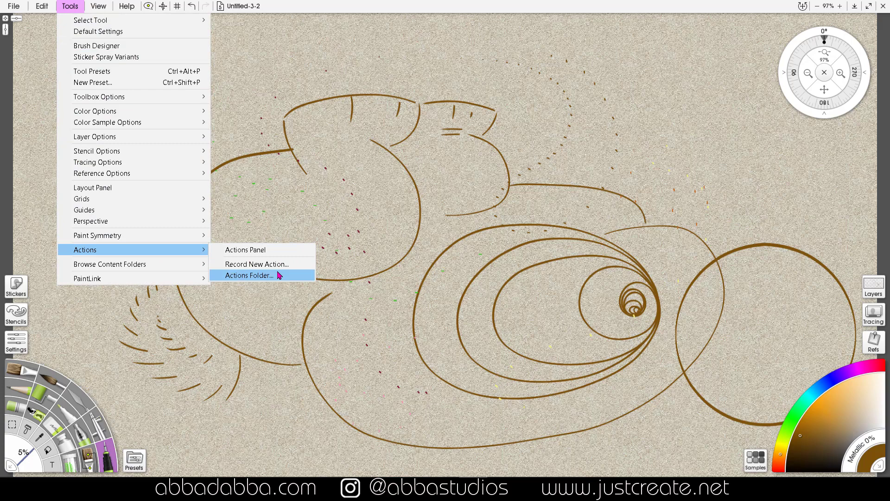
left_click(263, 288)
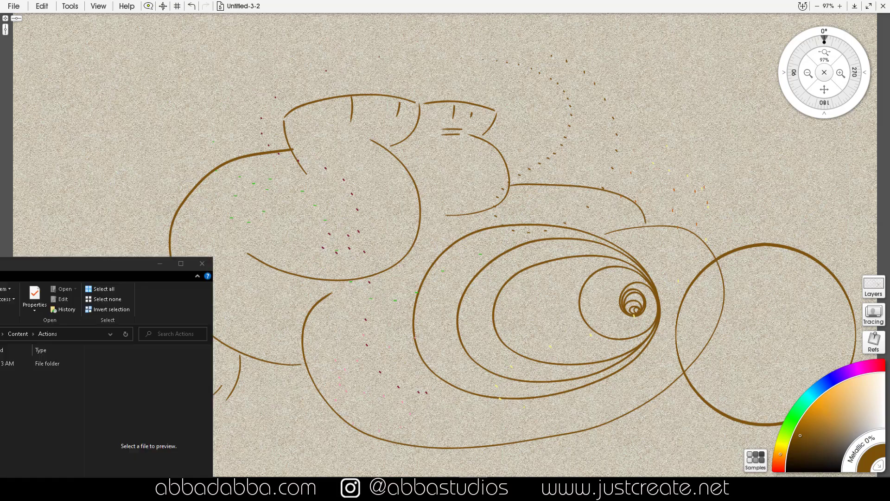
left_click_drag(212, 257, 438, 102)
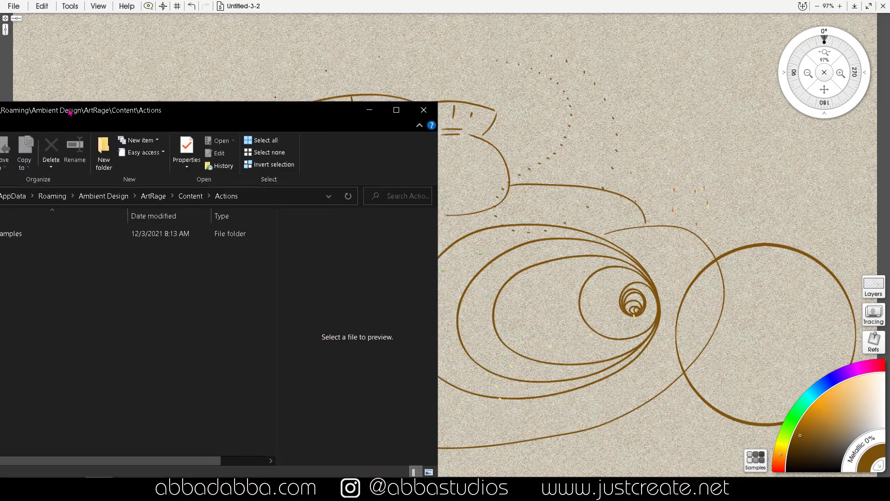
left_click_drag(71, 117, 92, 118)
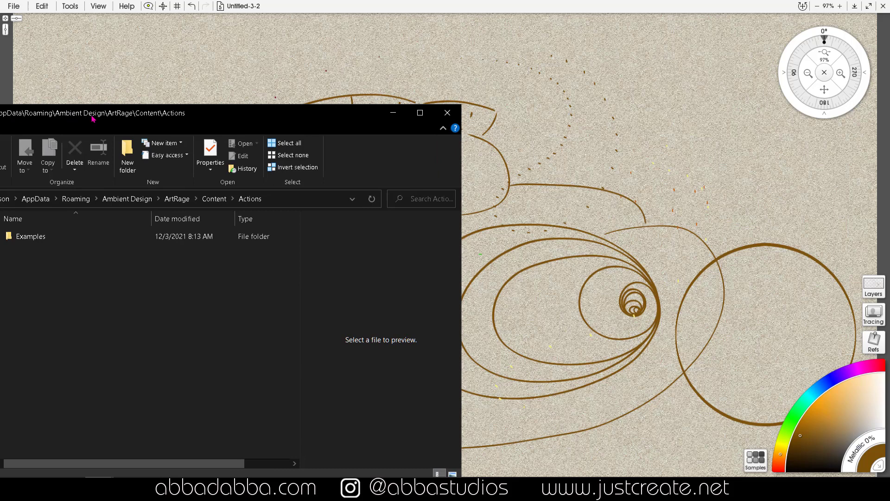
left_click(17, 235)
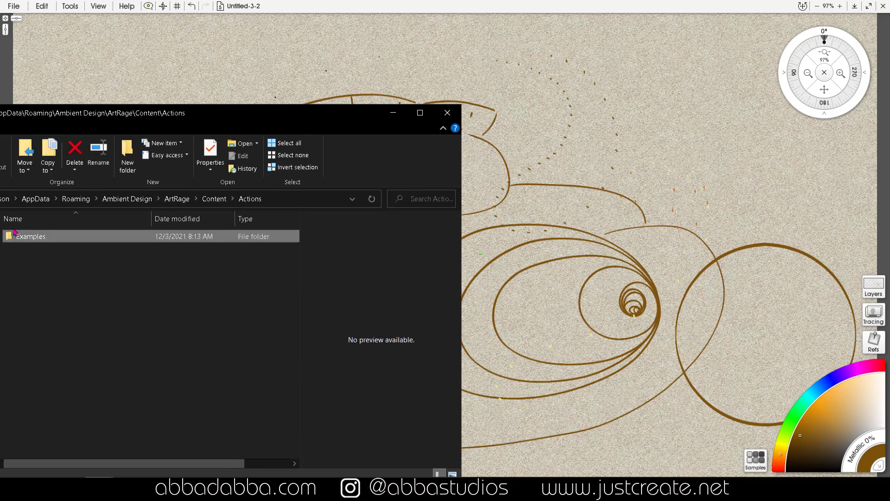
double_click(15, 235)
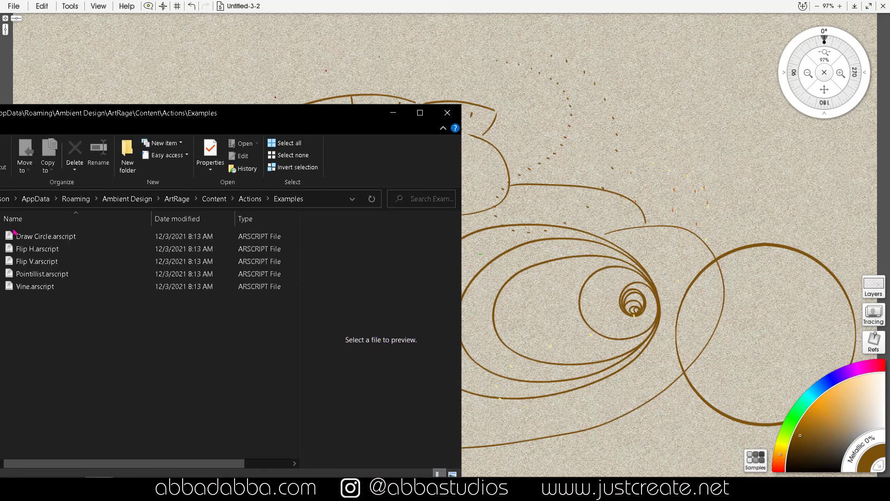
left_click(448, 114)
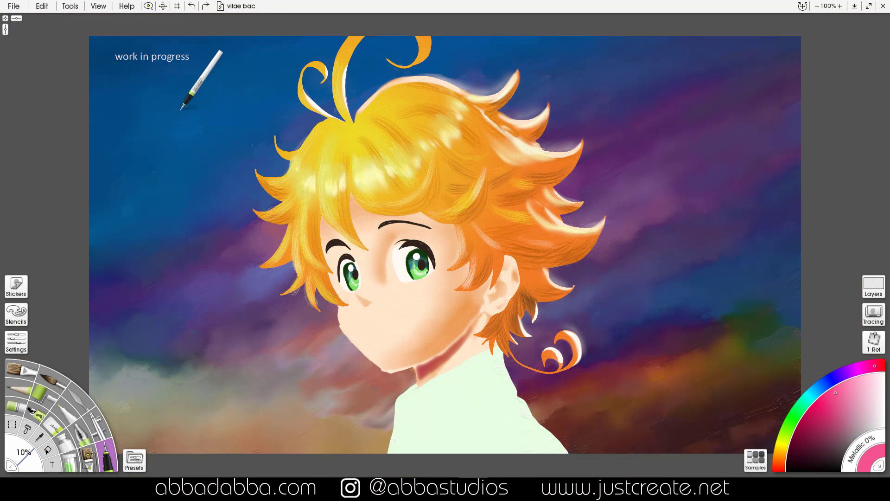
Step: Paint pink waves across the sky at default, 100% and 200% tool size
mouse_move(143, 110)
left_mouse_down()
mouse_move(176, 103)
mouse_move(203, 115)
mouse_move(227, 106)
mouse_move(267, 108)
left_mouse_up()
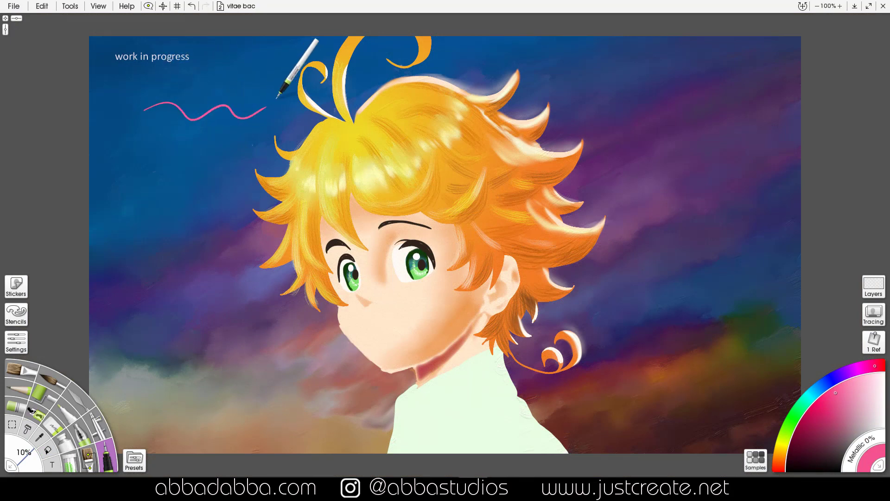
left_click(26, 456)
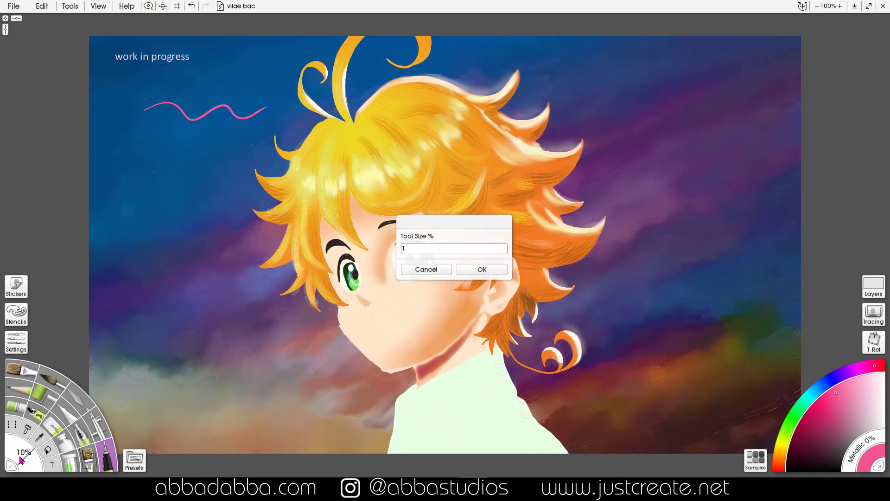
left_click(479, 270)
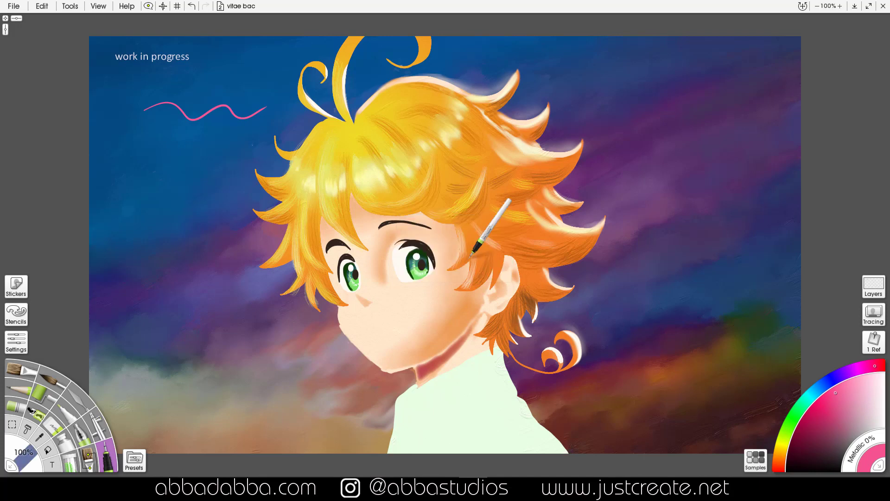
mouse_move(125, 159)
left_mouse_down()
mouse_move(158, 149)
mouse_move(184, 167)
mouse_move(282, 142)
left_mouse_up()
left_click(31, 457)
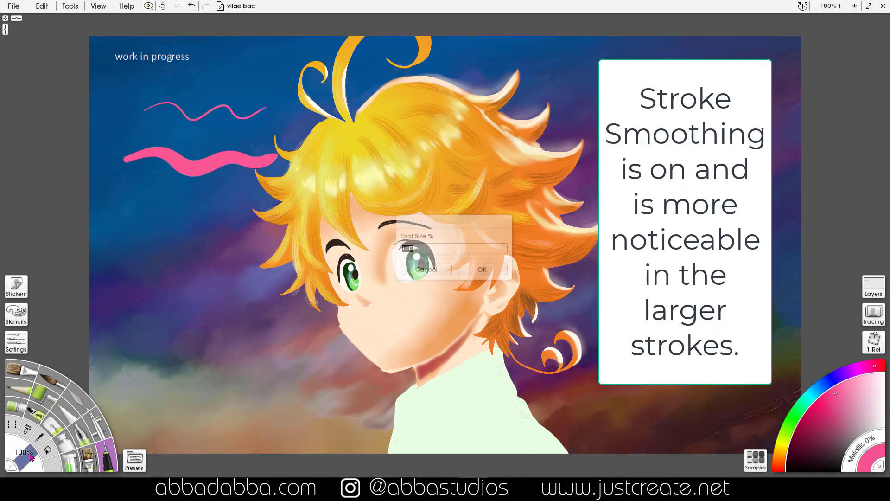
type("2")
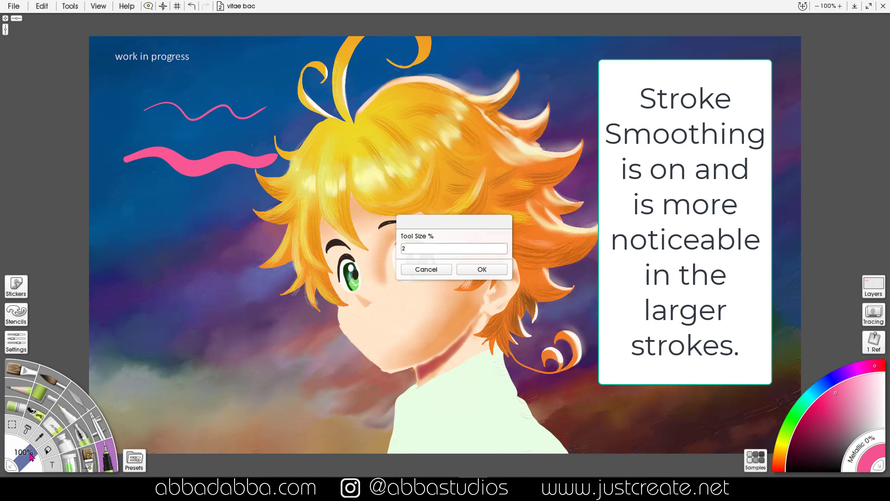
key("Return")
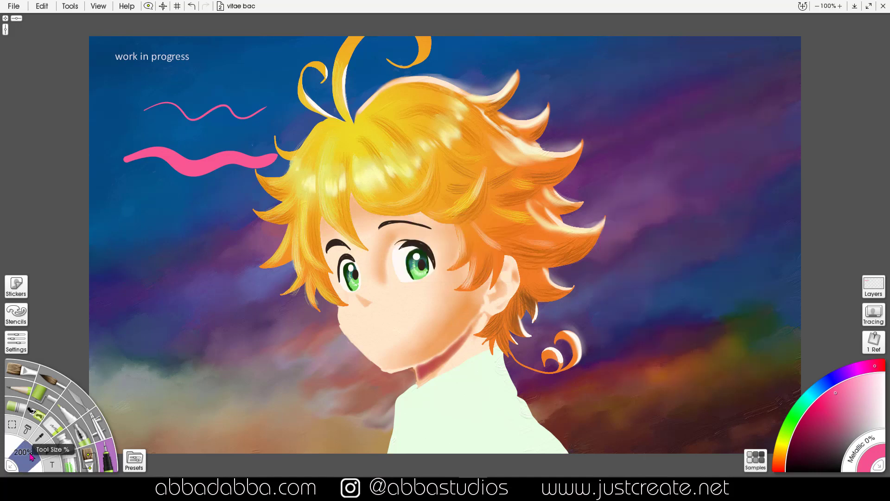
mouse_move(123, 211)
left_mouse_down()
mouse_move(204, 216)
mouse_move(247, 202)
mouse_move(284, 210)
left_mouse_up()
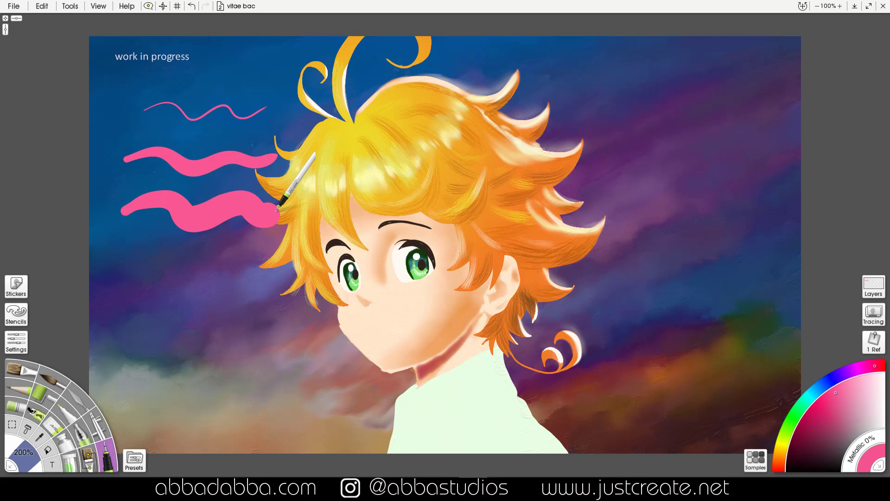
Step: Paint pink strokes at 400% and 800% tool size near the chin, then start a new painting
left_click(26, 462)
type("4")
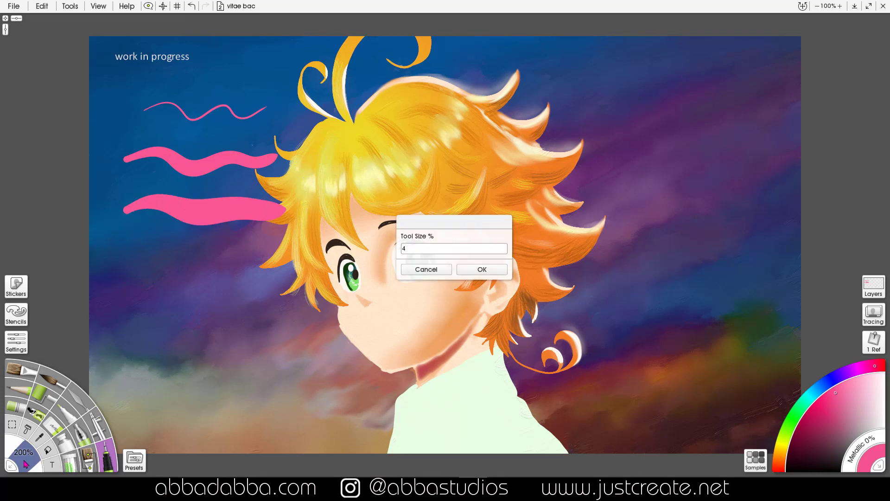
type("00")
left_click(482, 270)
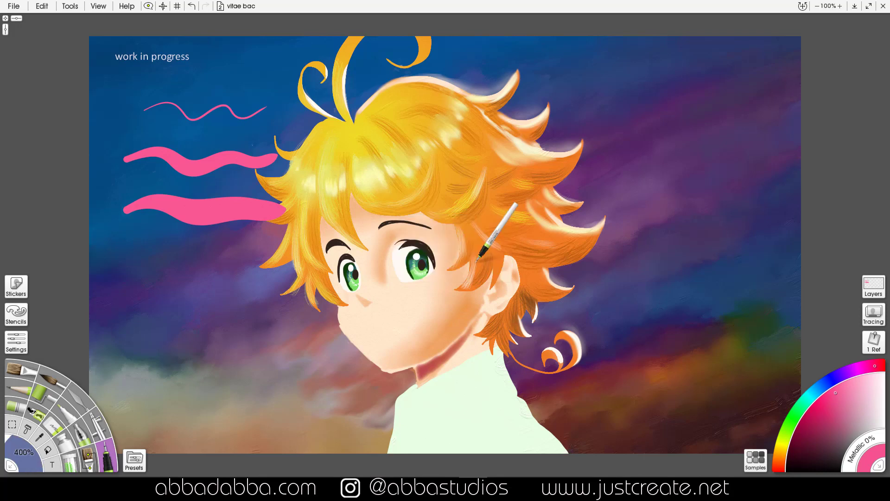
mouse_move(125, 268)
left_mouse_down()
mouse_move(190, 260)
mouse_move(293, 272)
left_mouse_up()
left_click(22, 457)
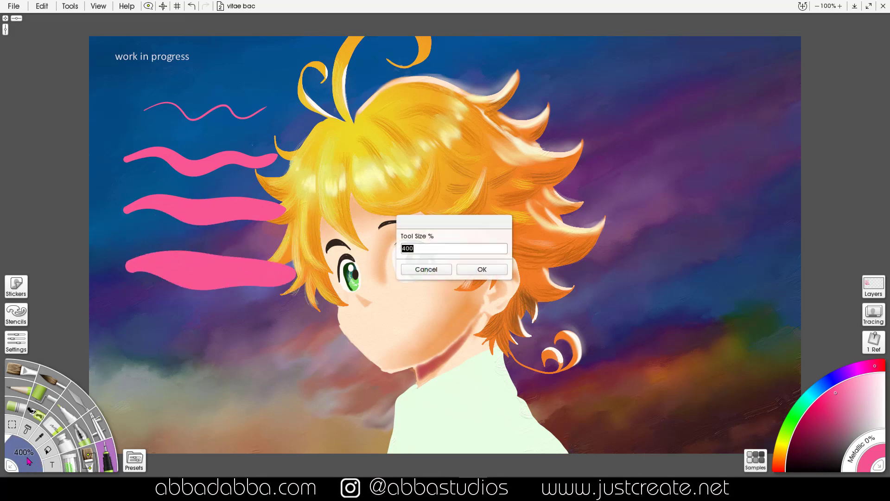
type("800")
left_click(482, 269)
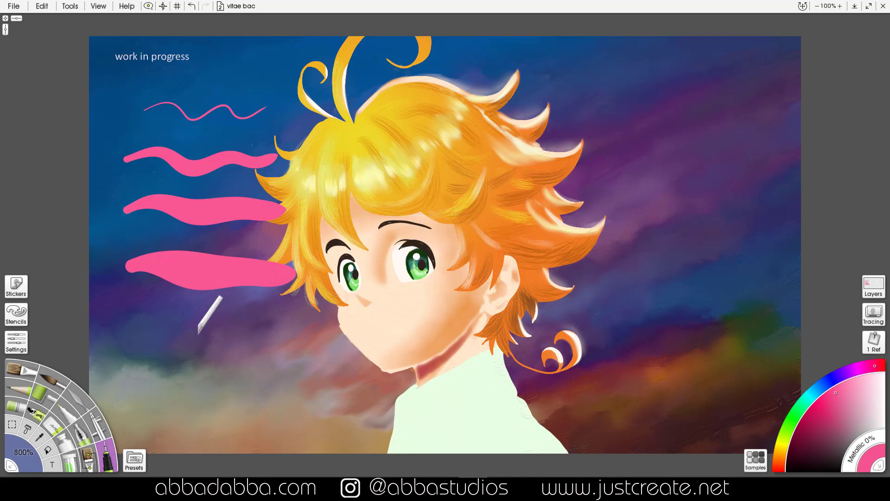
mouse_move(199, 320)
left_mouse_down()
mouse_move(136, 339)
mouse_move(199, 340)
mouse_move(215, 362)
mouse_move(309, 354)
left_mouse_up()
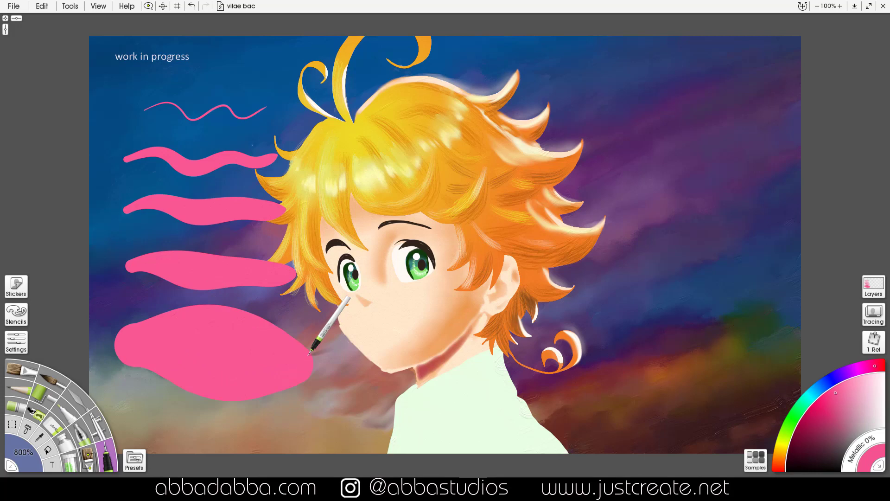
key("ctrl+n")
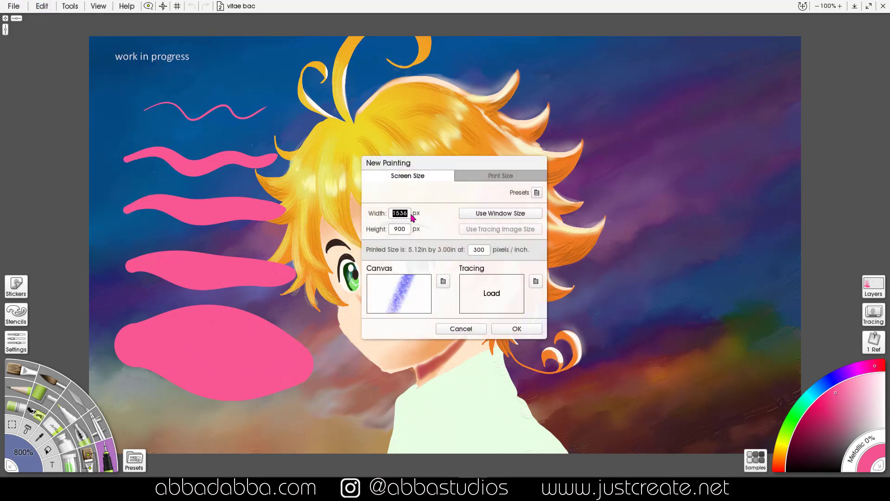
Step: Create a new painting 2000 px wide and 2000 px high
type("2000")
key("Tab")
type("2000")
key("Tab")
type("7")
left_click(515, 328)
Step: Paint stacked pink strokes at 800%, 400% and 200% tool size from the bottom up
left_click_drag(251, 419, 365, 420)
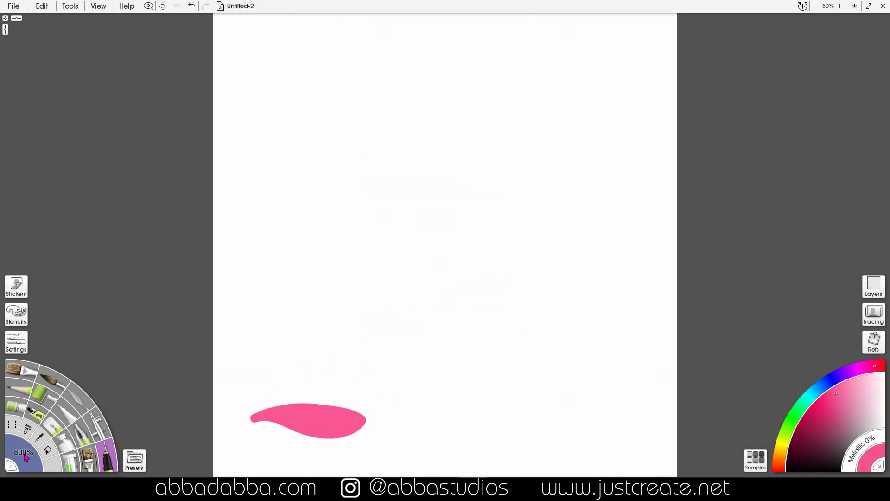
left_click(27, 464)
type("4")
key("Escape")
left_click_drag(244, 342, 406, 333)
left_click(27, 464)
type("200")
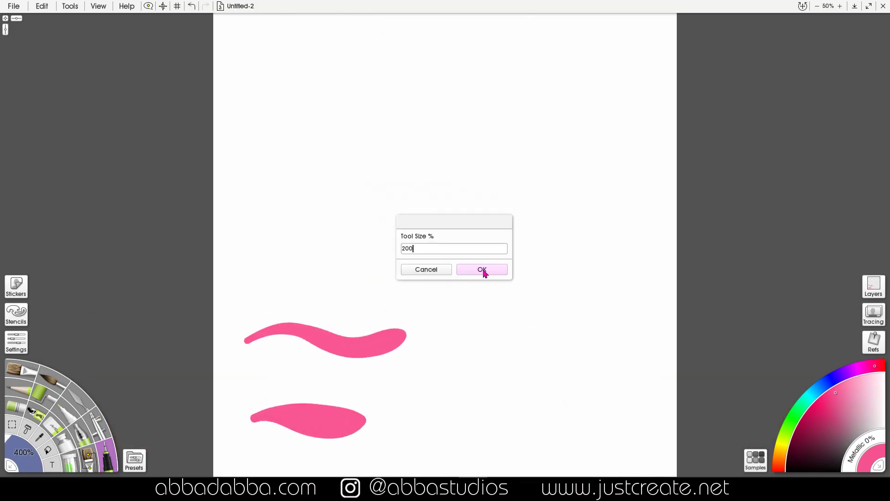
left_click(479, 270)
left_click_drag(248, 281, 409, 271)
Step: Add thinner pink strokes above them at 100% and 10% tool size
left_click(29, 460)
type("100")
key("Return")
left_click_drag(252, 229, 419, 222)
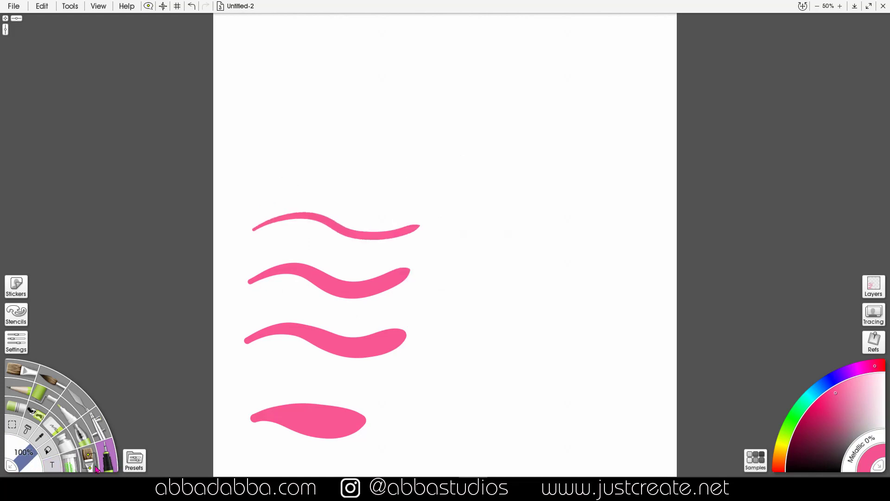
left_click(33, 460)
type("10")
key("Return")
mouse_move(255, 186)
left_mouse_down()
mouse_move(377, 199)
mouse_move(427, 184)
left_mouse_up()
left_click(41, 6)
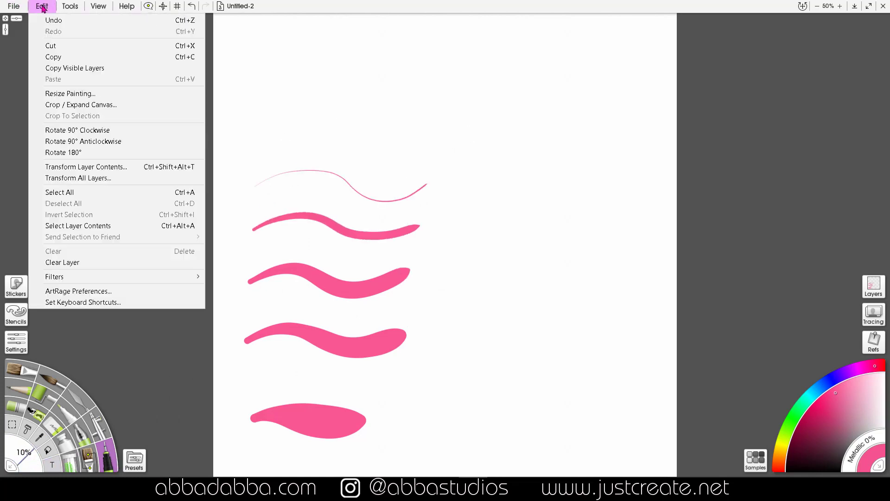
Step: Resize the painting to 12000 × 12000 px with aspect ratio preserved
left_click(72, 95)
left_click_drag(407, 242, 397, 247)
left_click(394, 243)
type("12000")
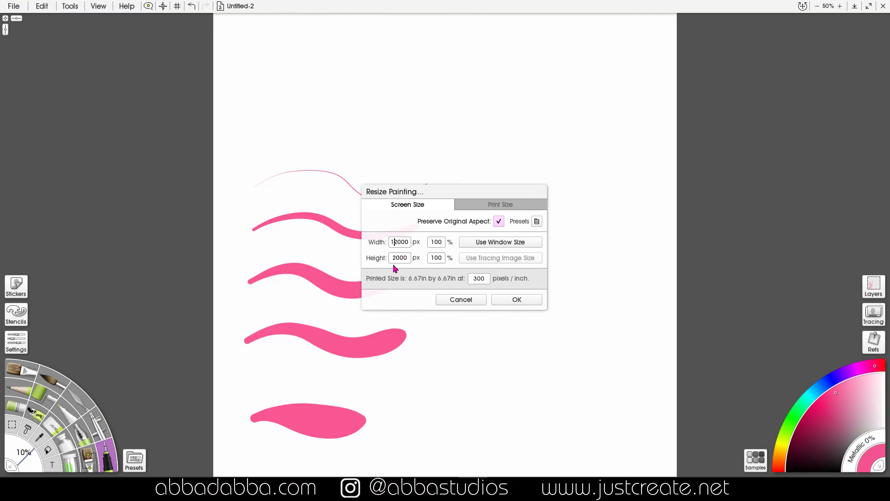
double_click(398, 261)
left_click(517, 300)
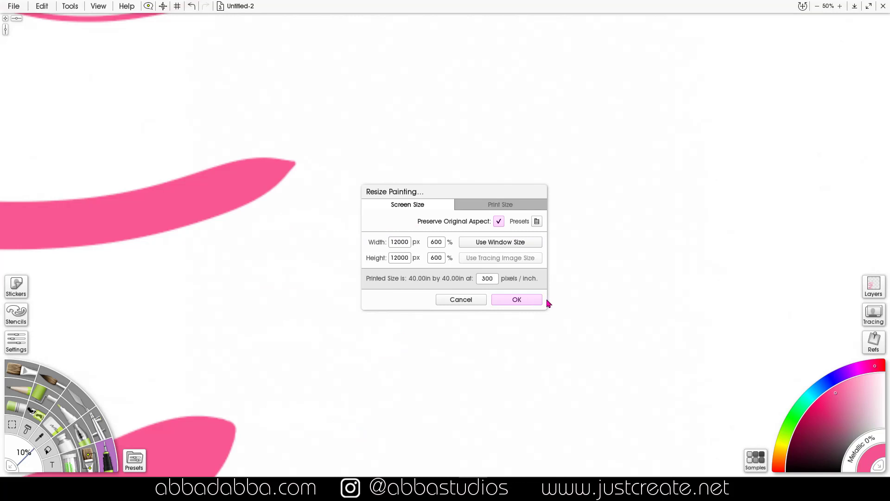
left_click(525, 303)
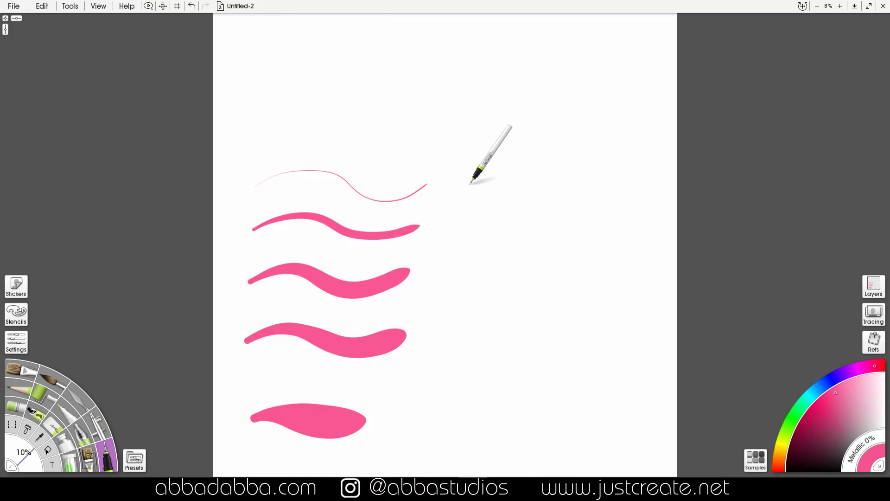
Step: Paint a right-hand column of pink strokes at 10%, 100% and 200% tool size
mouse_move(484, 176)
left_mouse_down()
mouse_move(537, 180)
mouse_move(559, 193)
mouse_move(609, 177)
left_mouse_up()
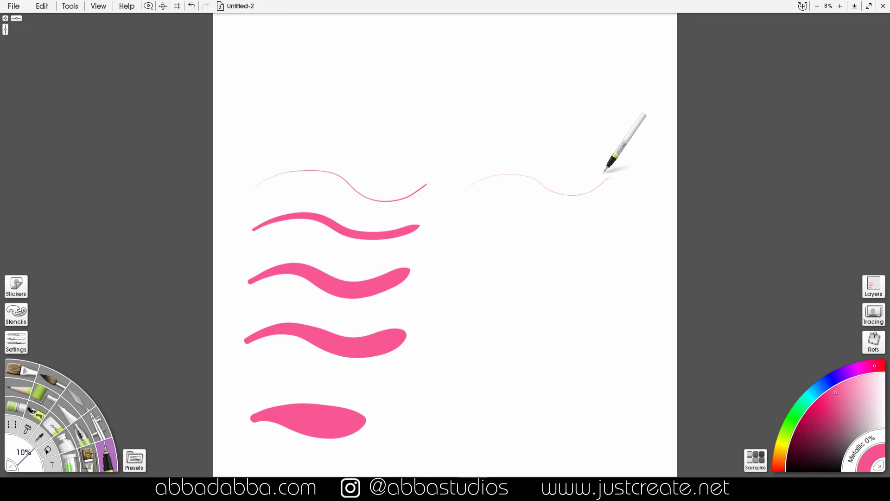
left_click(29, 462)
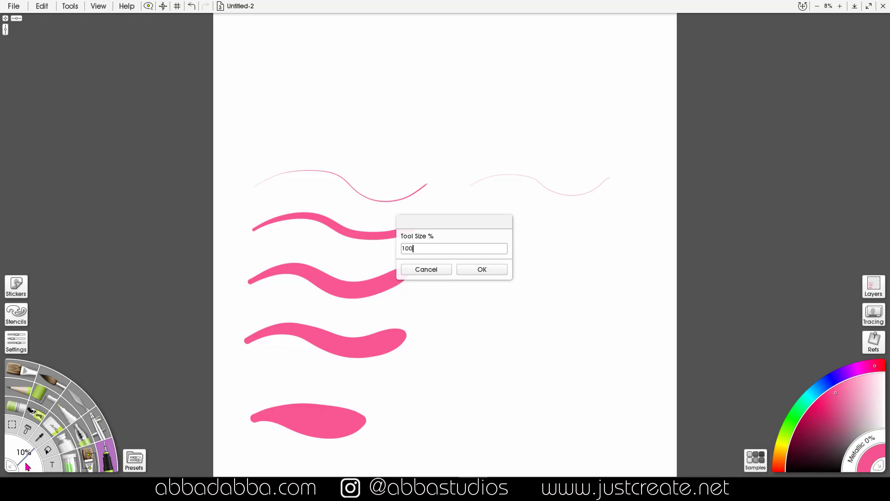
key("Return")
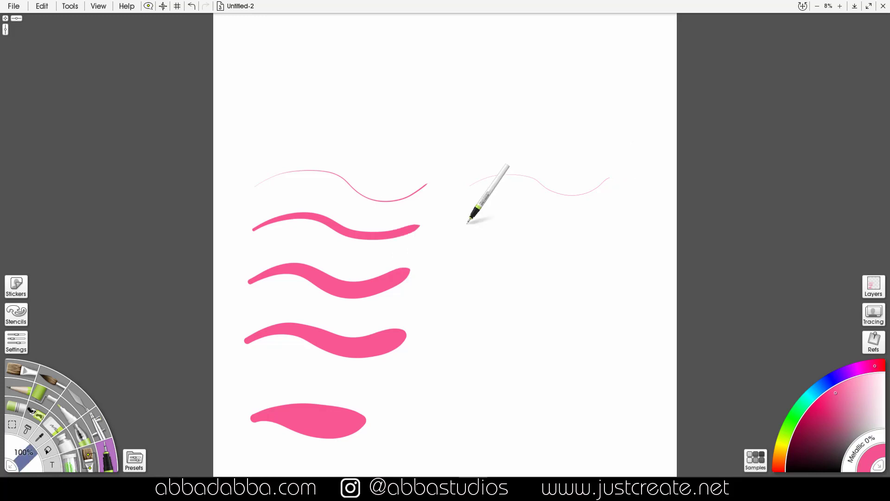
mouse_move(471, 219)
left_mouse_down()
mouse_move(521, 209)
mouse_move(555, 225)
mouse_move(598, 227)
mouse_move(633, 210)
left_mouse_up()
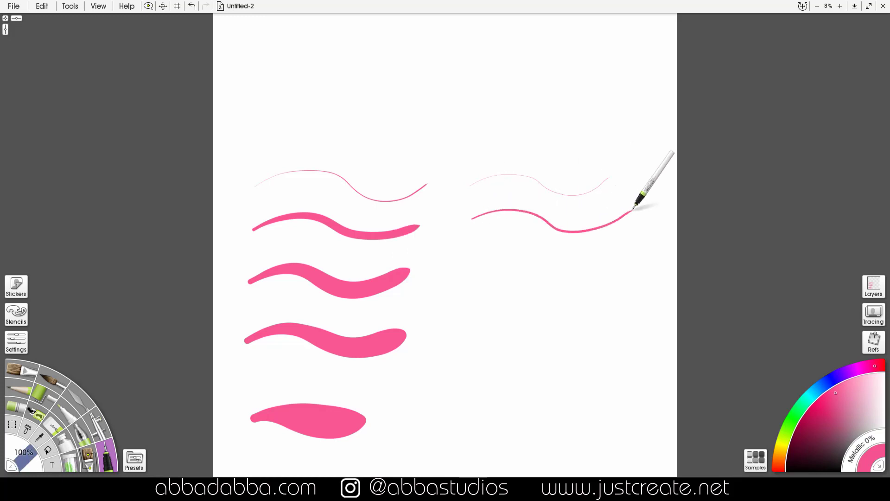
left_click(25, 461)
type("2")
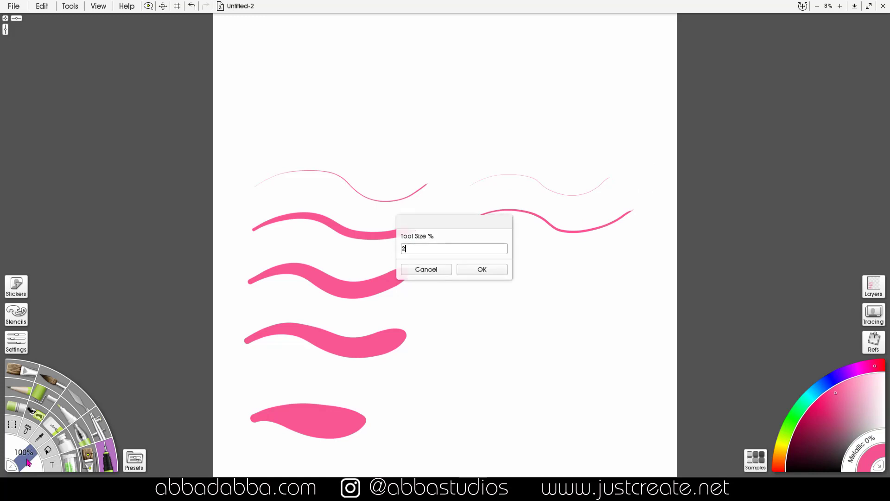
type("00")
left_click(482, 269)
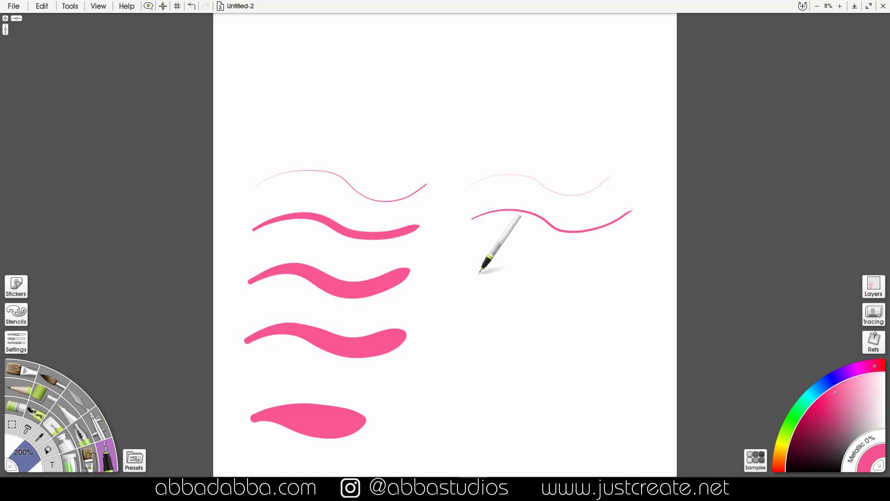
mouse_move(464, 275)
left_mouse_down()
mouse_move(572, 261)
mouse_move(620, 281)
mouse_move(644, 269)
left_mouse_up()
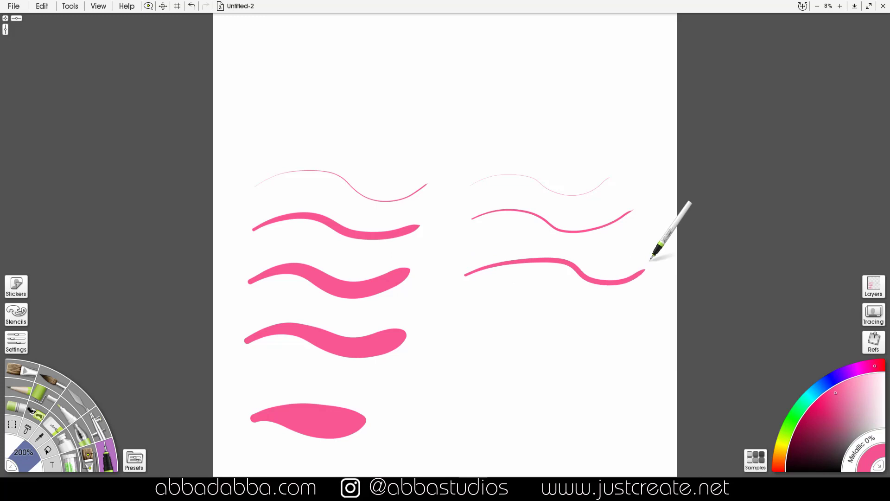
Step: Continue the right column with pink strokes at 400% and 800% tool size
left_click(27, 461)
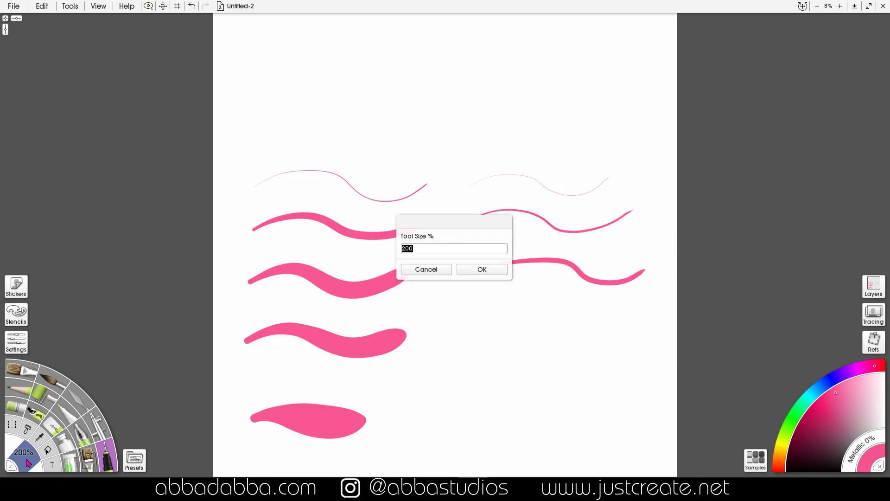
type("4")
left_click(482, 269)
mouse_move(457, 332)
left_mouse_down()
mouse_move(525, 317)
mouse_move(560, 336)
mouse_move(640, 324)
left_mouse_up()
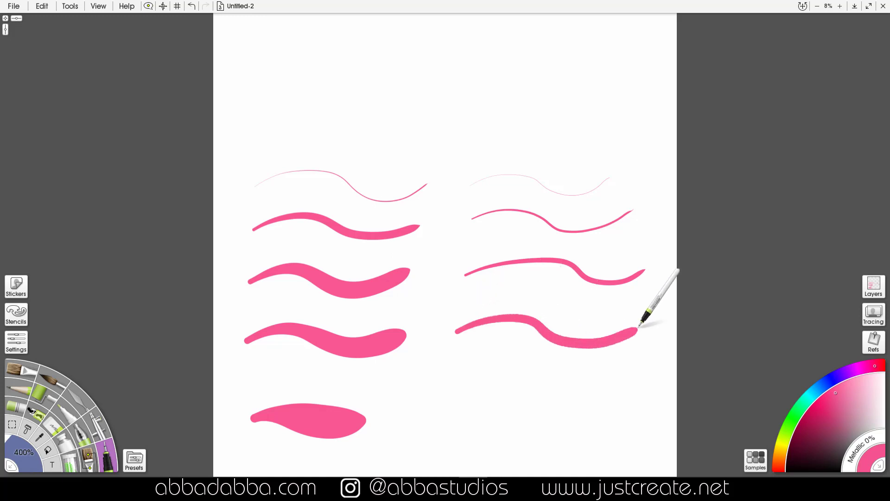
left_click(29, 461)
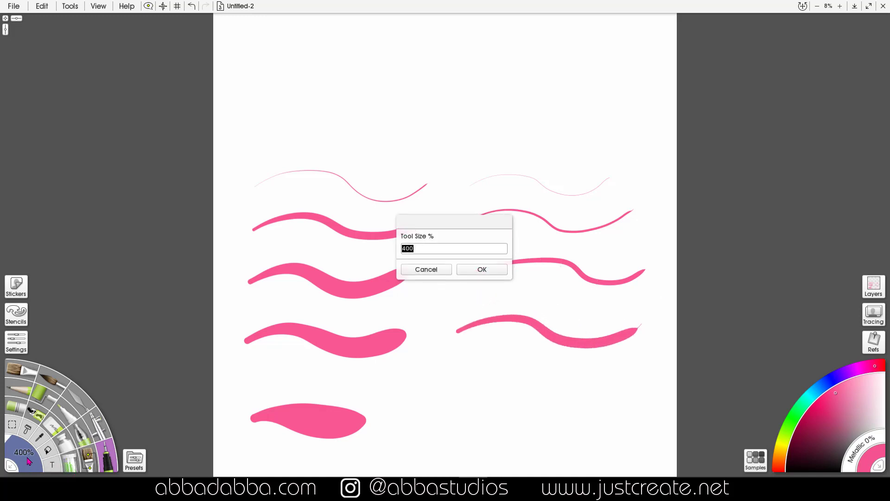
type("800")
key("Return")
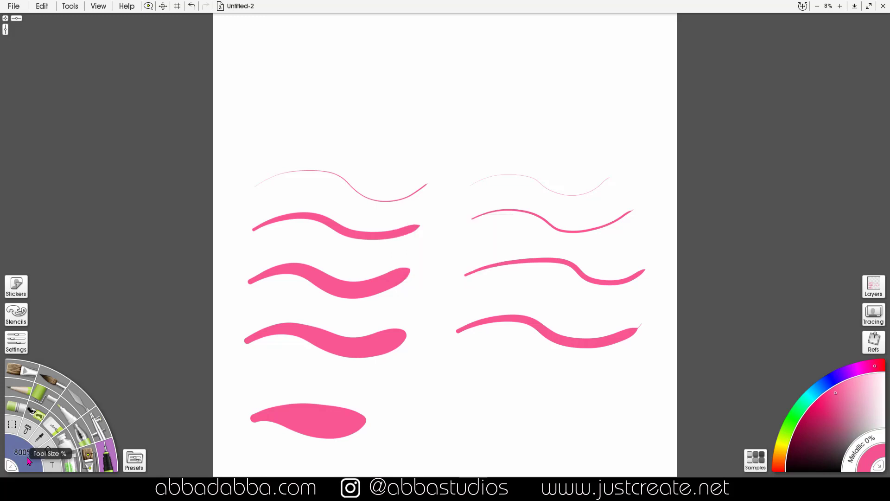
mouse_move(453, 412)
left_mouse_down()
mouse_move(551, 392)
mouse_move(613, 422)
mouse_move(663, 407)
left_mouse_up()
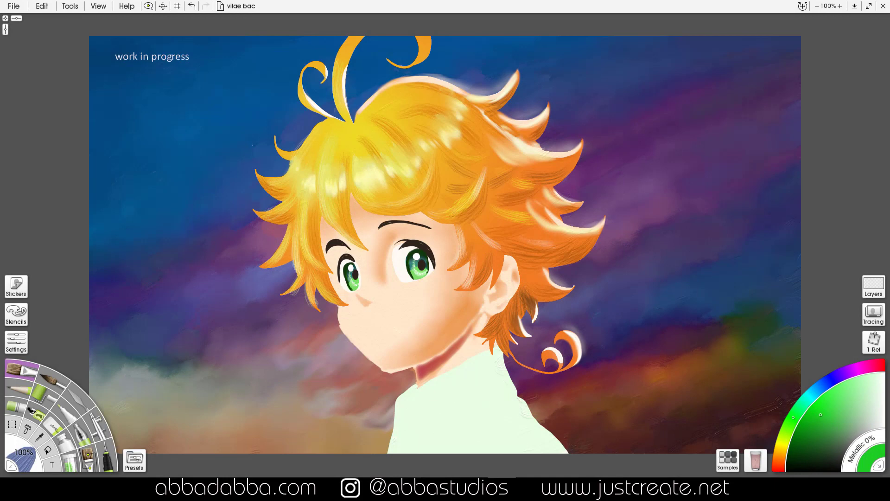
Step: Open the Color Picker panel showing green #1CCF23 and move it to the painting's upper left
left_click(69, 6)
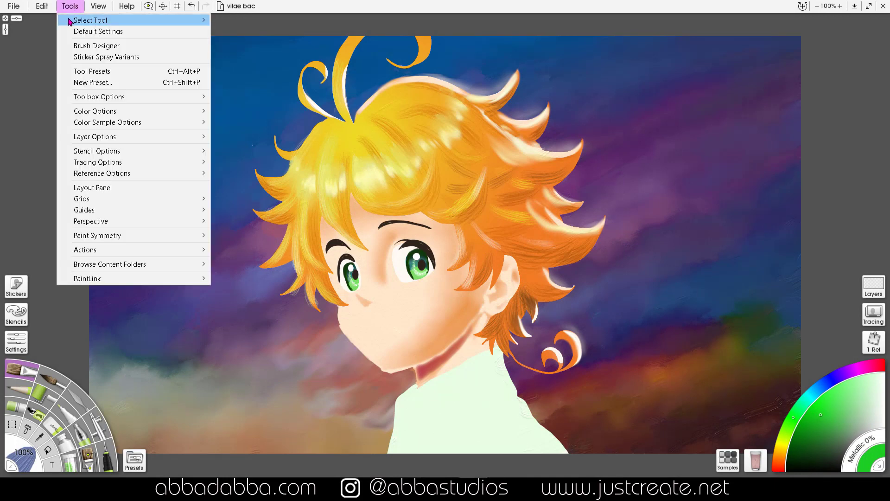
mouse_move(144, 111)
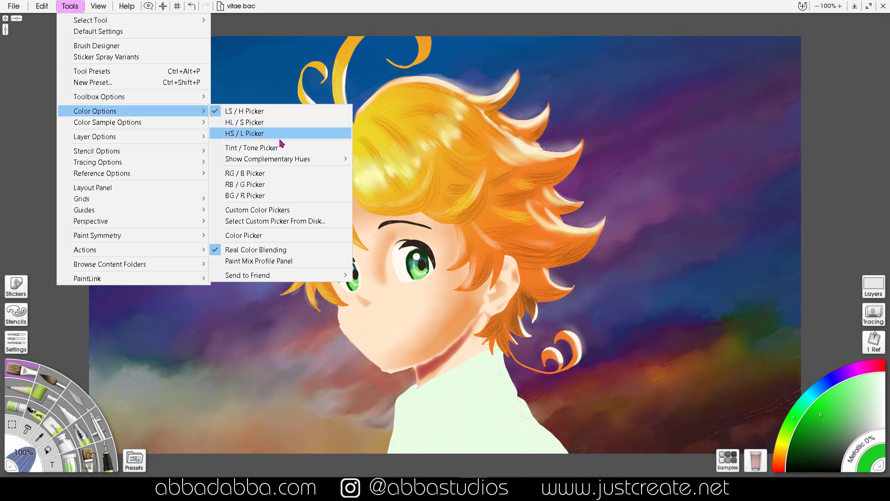
left_click(273, 236)
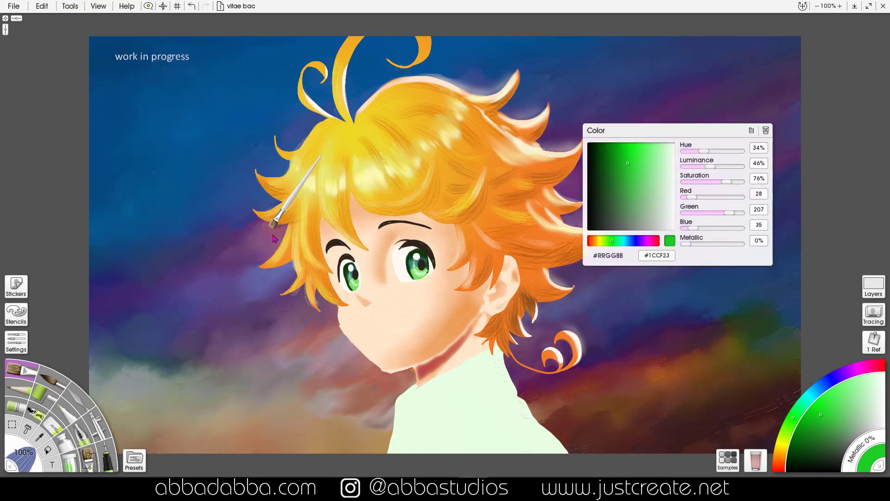
mouse_move(676, 133)
left_mouse_down()
mouse_move(421, 121)
mouse_move(209, 93)
left_mouse_up()
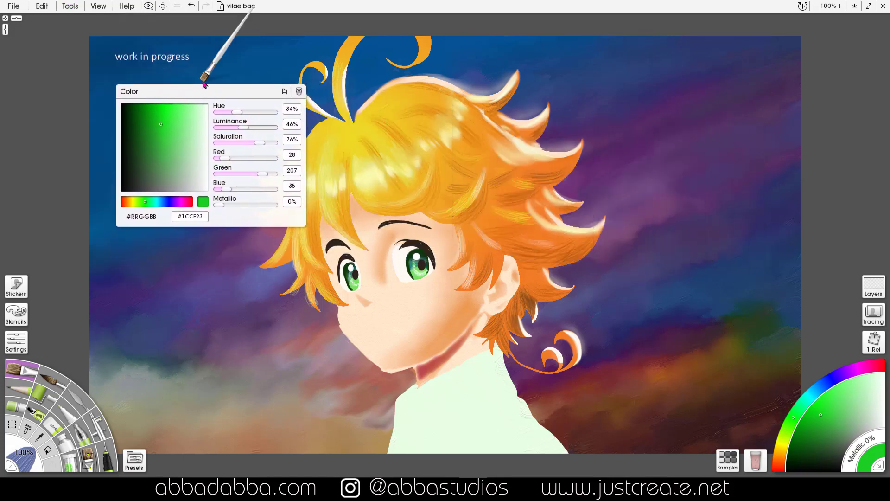
left_click(70, 6)
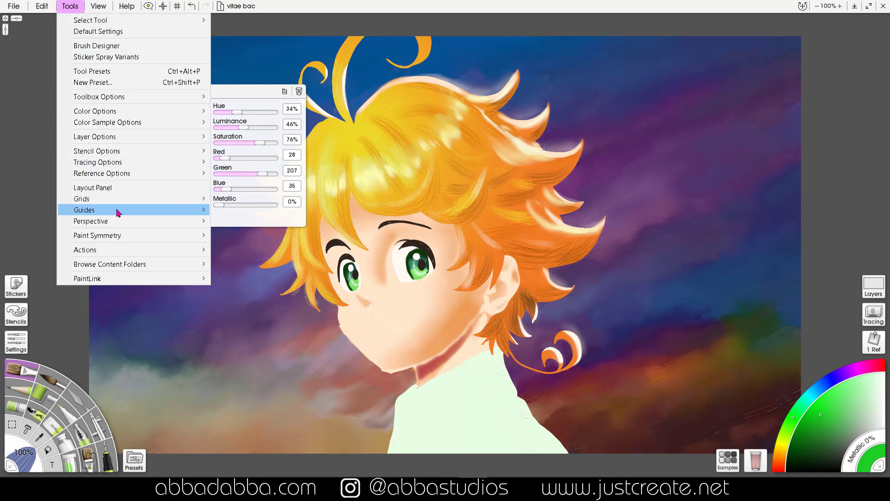
mouse_move(138, 115)
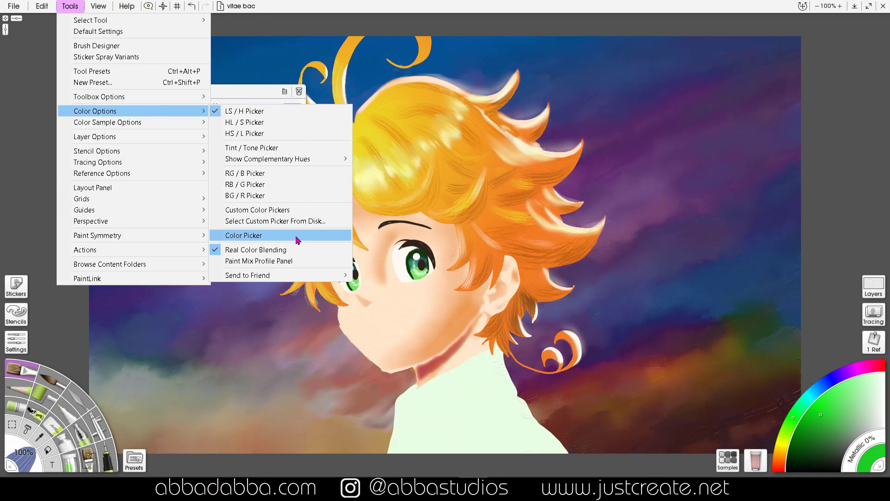
Step: Open Custom Pickers below the Color panel and show the Complements group's Orange-Blue, Red-Green, Yellow-Violet pickers
left_click(303, 210)
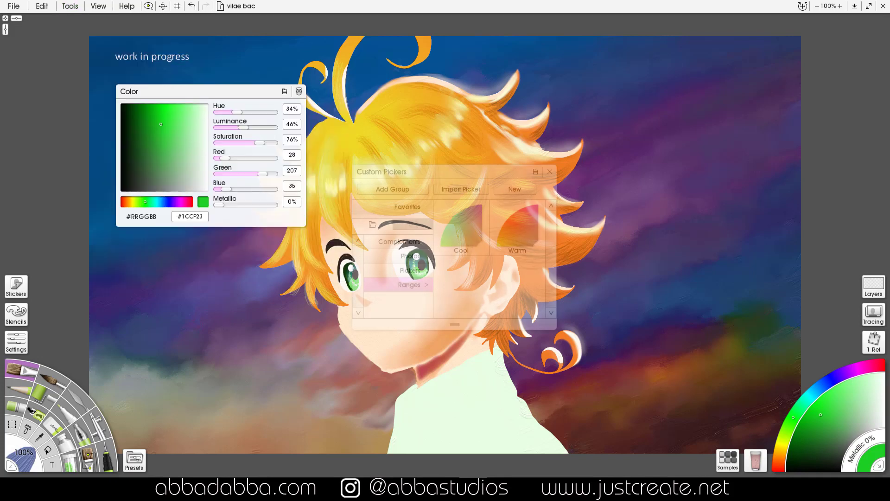
left_click_drag(491, 178, 251, 261)
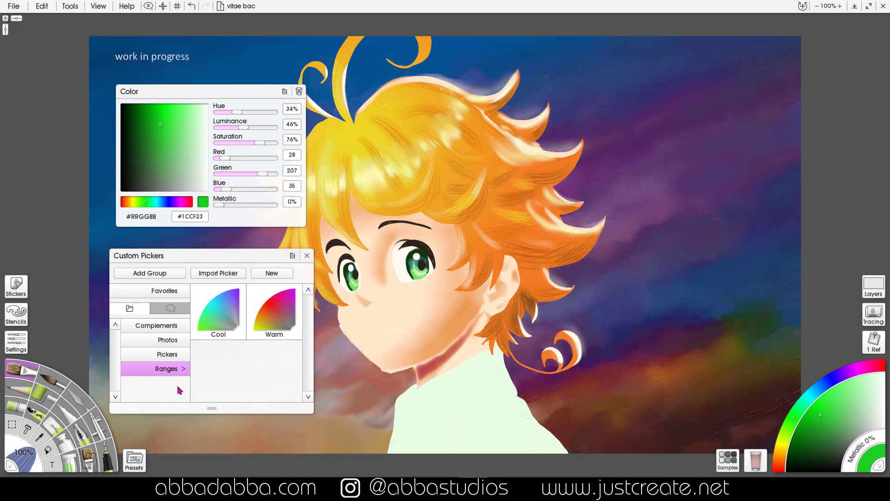
left_click(166, 354)
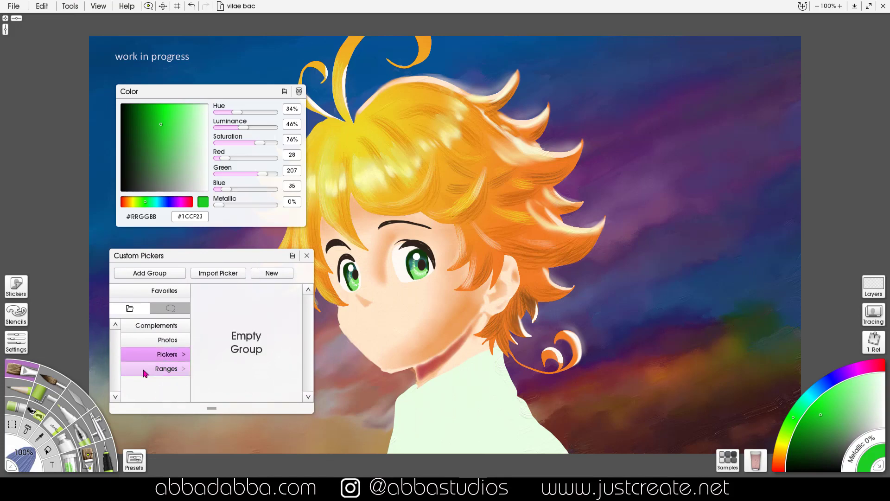
left_click(172, 343)
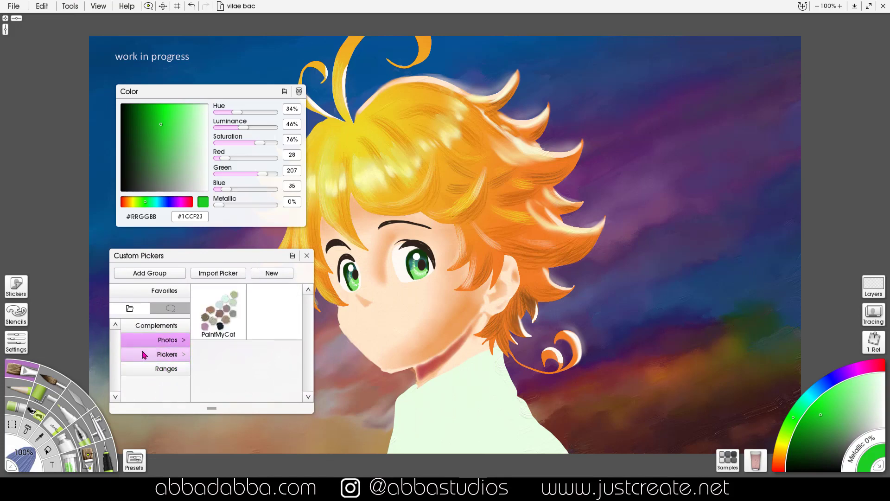
left_click(175, 327)
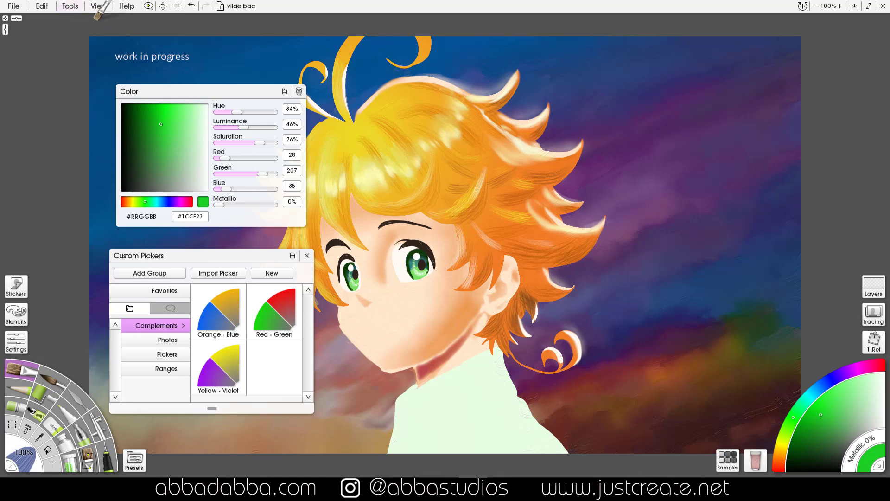
left_click(70, 7)
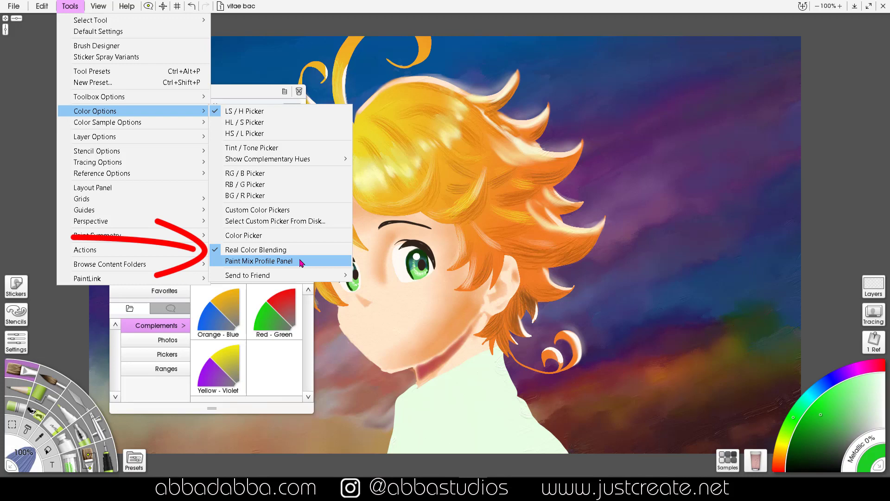
Step: Show the Paint Mix Profile panel and Paint Mix Presets, moving the presets panel to the upper right
left_click(301, 262)
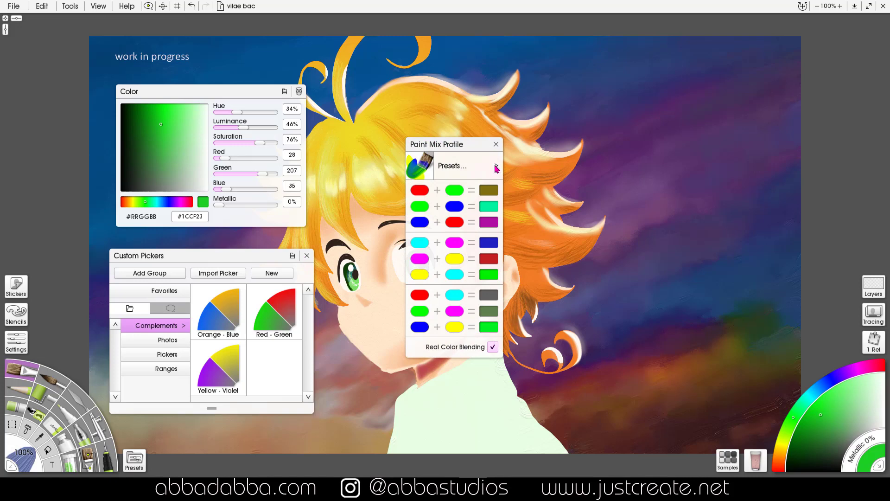
left_click(496, 167)
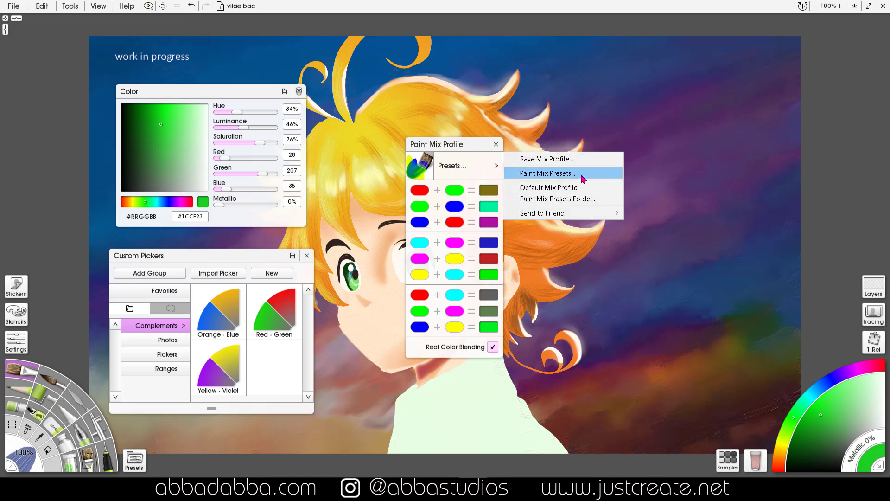
left_click(547, 173)
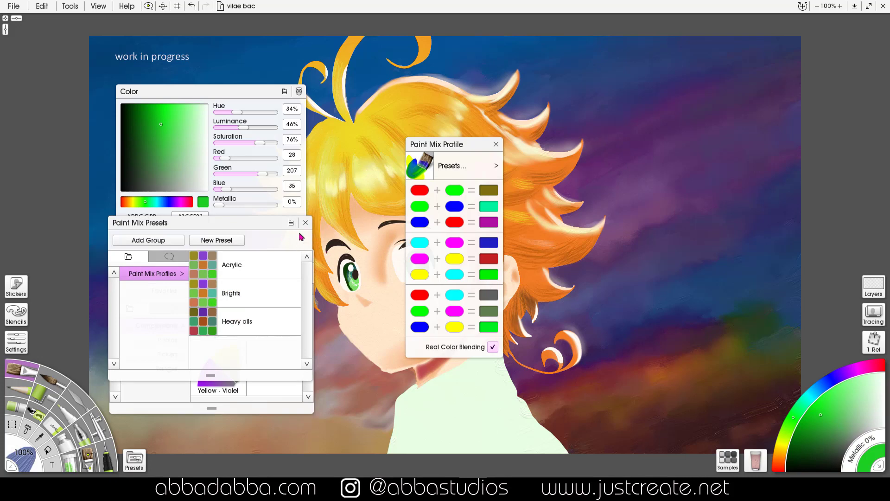
mouse_move(282, 225)
left_mouse_down()
mouse_move(334, 228)
mouse_move(625, 178)
mouse_move(719, 124)
mouse_move(720, 110)
left_mouse_up()
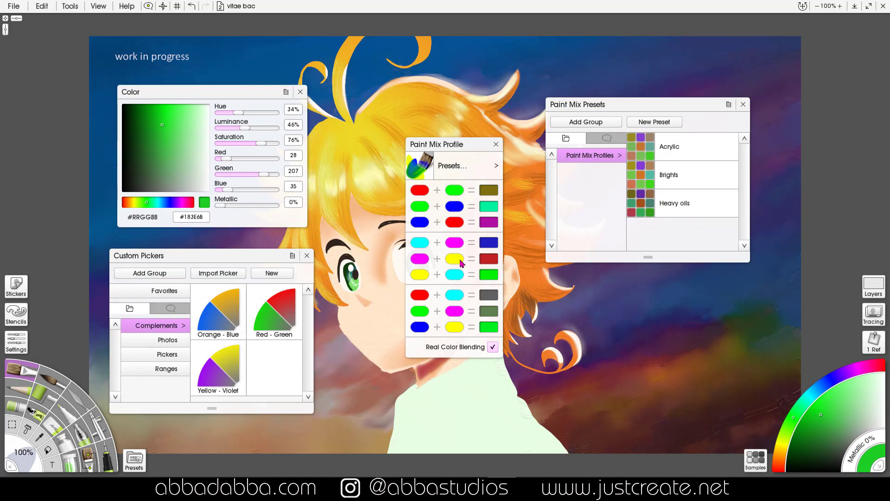
Step: Cycle the Color panel's hue markers through Complementary and Triadic, ending on Tetradic
left_click(286, 91)
mouse_move(321, 184)
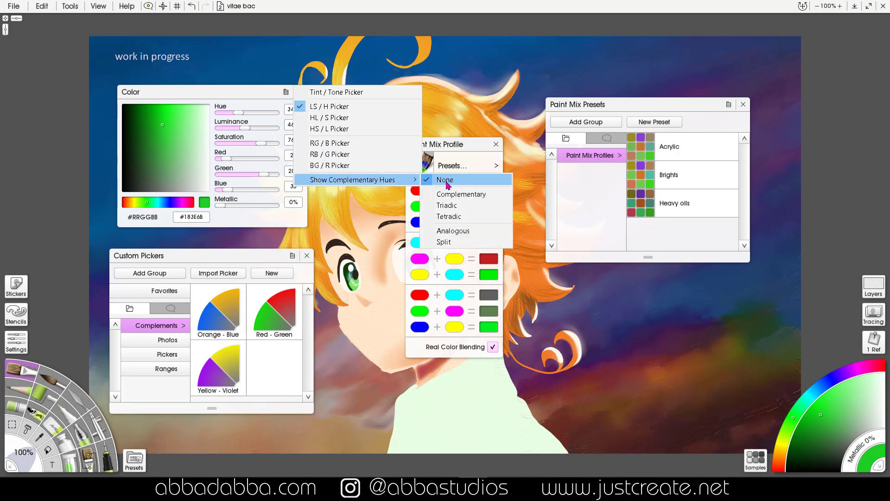
left_click(452, 195)
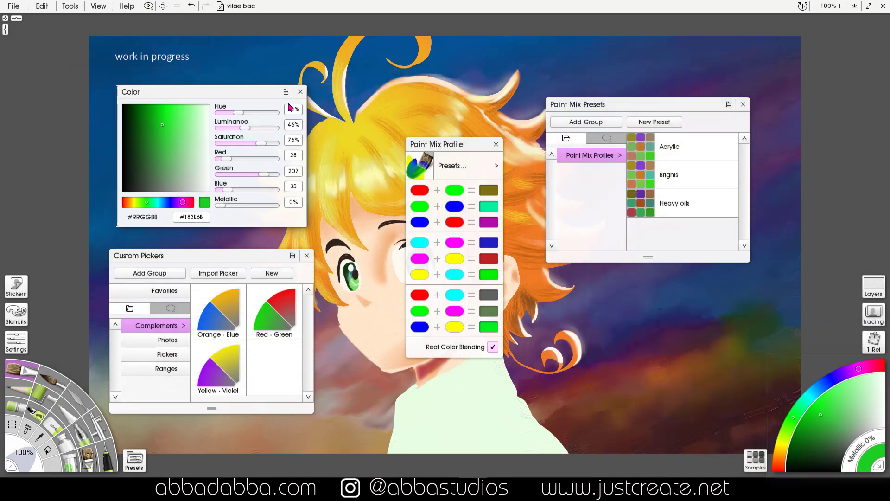
left_click(287, 94)
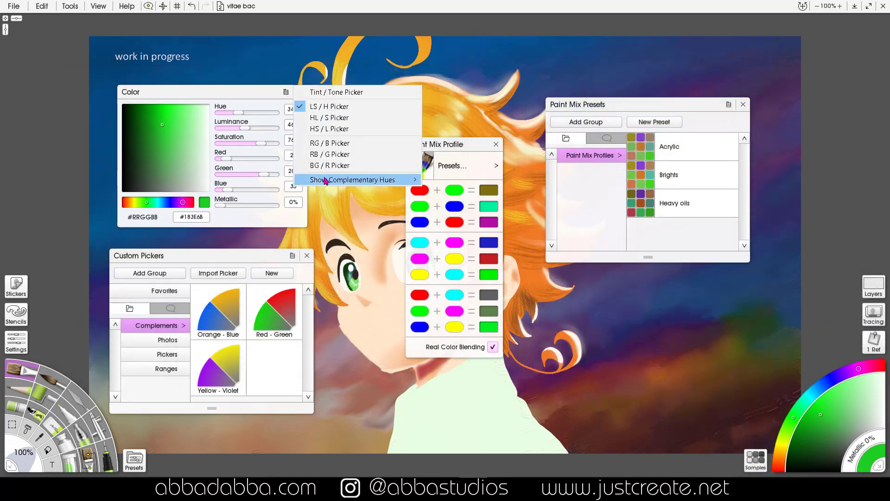
mouse_move(352, 183)
left_click(445, 205)
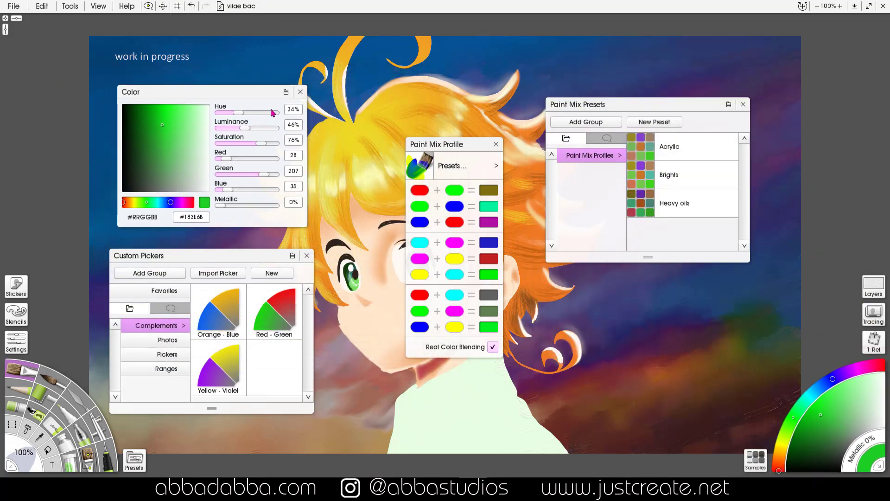
left_click(286, 93)
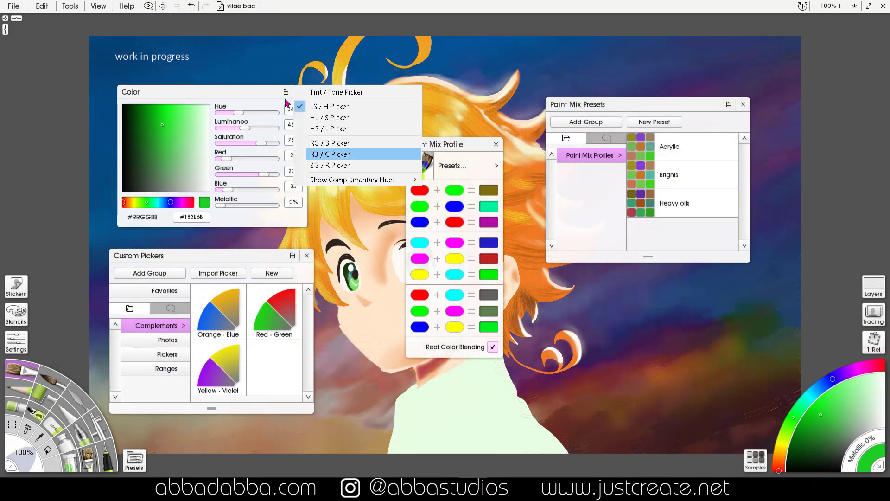
mouse_move(308, 181)
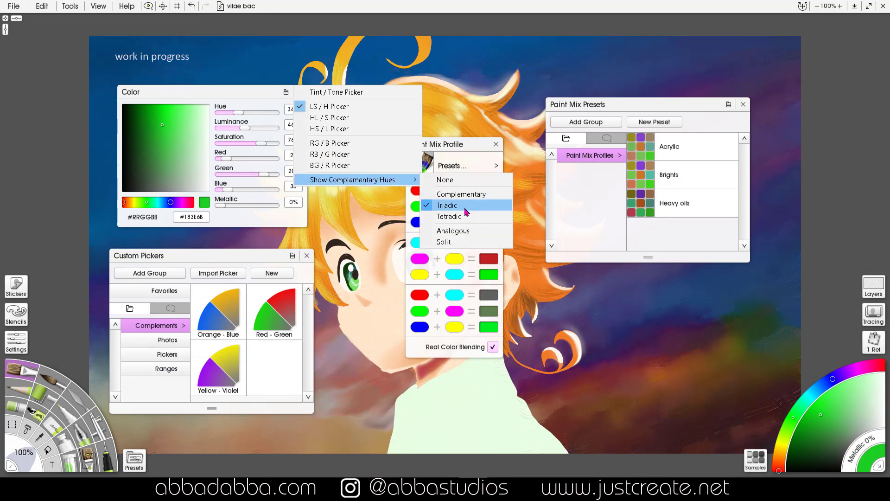
left_click(449, 216)
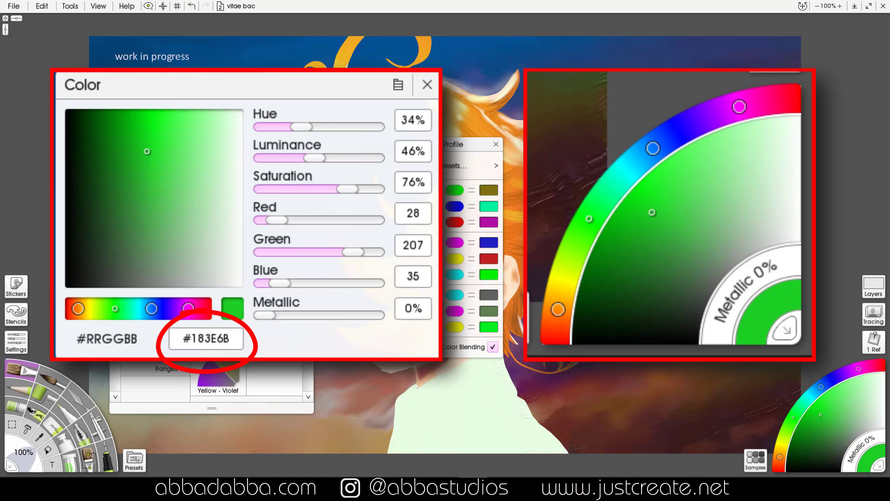
Step: Toggle Real Color Blending off and back on
left_click(237, 339)
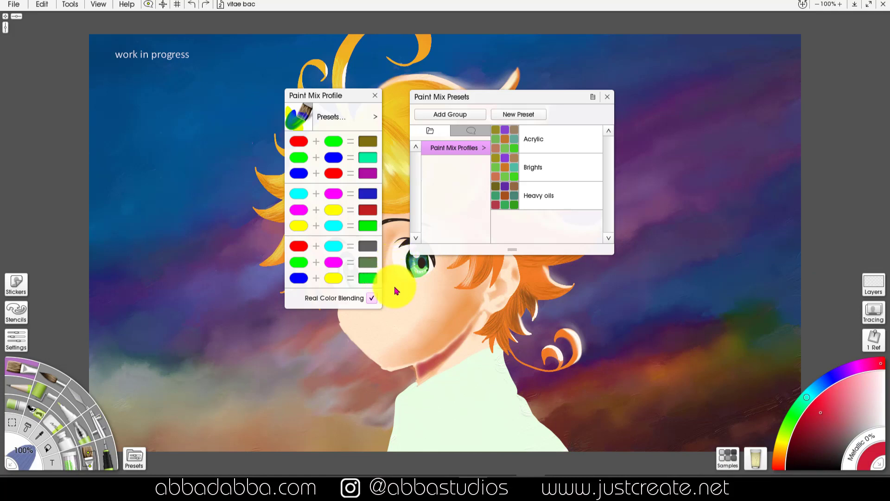
left_click(371, 298)
left_click(371, 298)
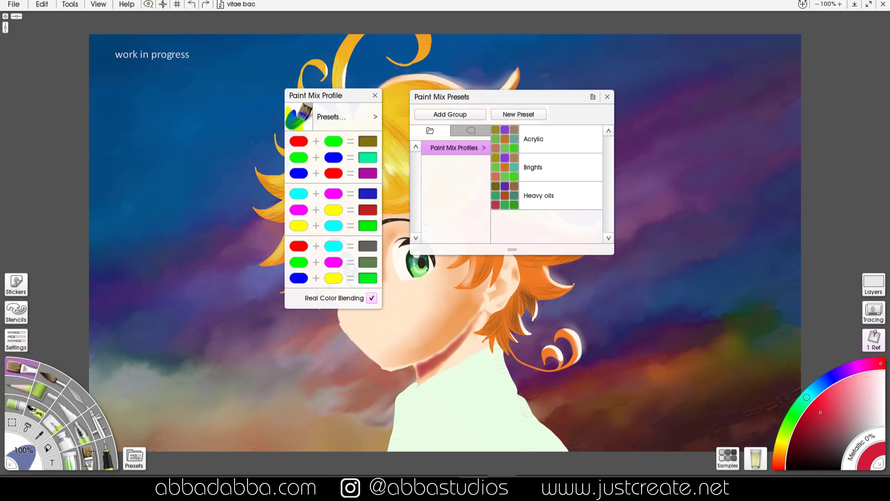
Step: Paint a red stroke on the upper-left sky and brush teal over it to mix green
mouse_move(204, 108)
left_mouse_down()
mouse_move(160, 155)
mouse_move(186, 137)
left_mouse_up()
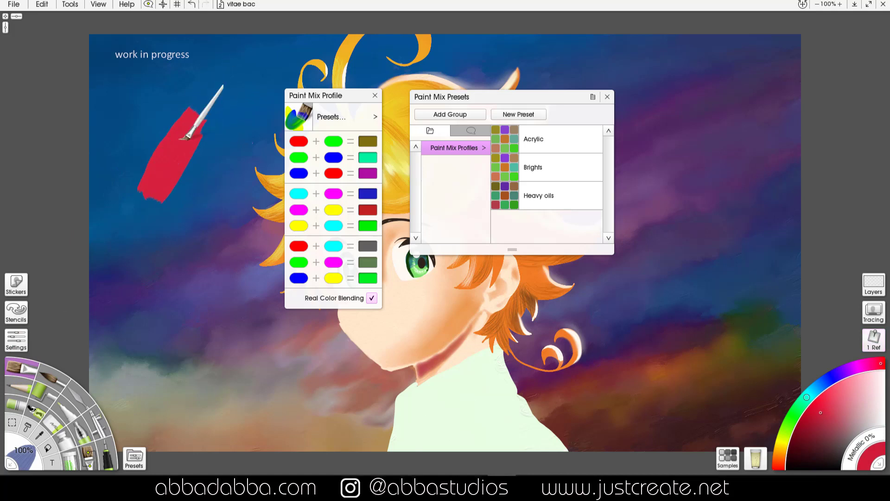
left_click(806, 396)
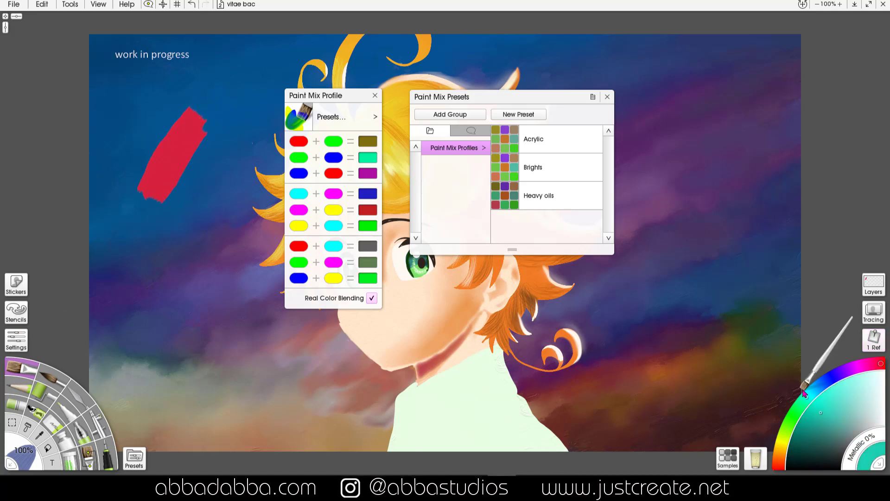
mouse_move(190, 190)
left_mouse_down()
mouse_move(191, 141)
mouse_move(162, 172)
mouse_move(164, 179)
mouse_move(173, 172)
mouse_move(195, 131)
mouse_move(166, 175)
mouse_move(194, 157)
left_mouse_up()
Step: Brush red into the green patch for olive and add an olive stroke below it
left_click(882, 378)
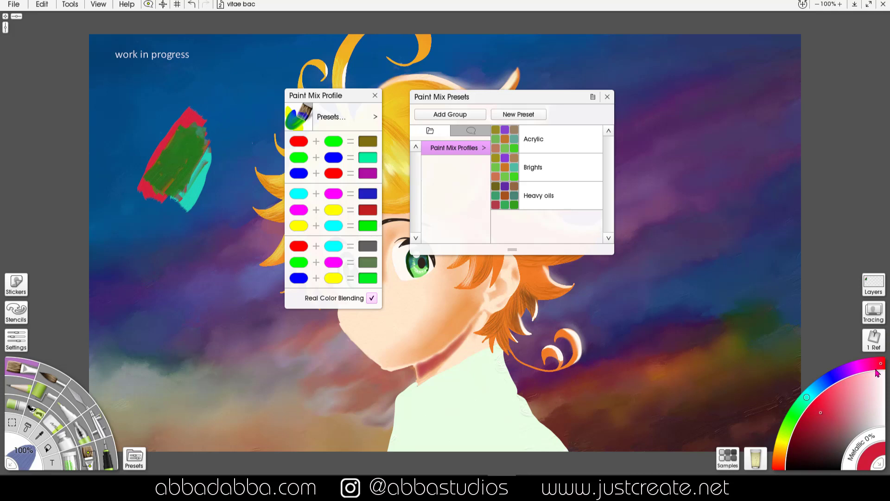
left_click(805, 398)
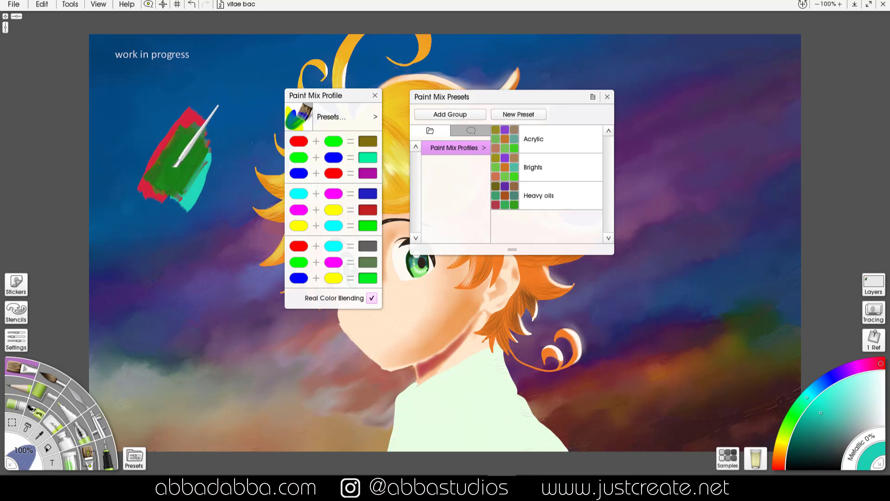
left_click(882, 370)
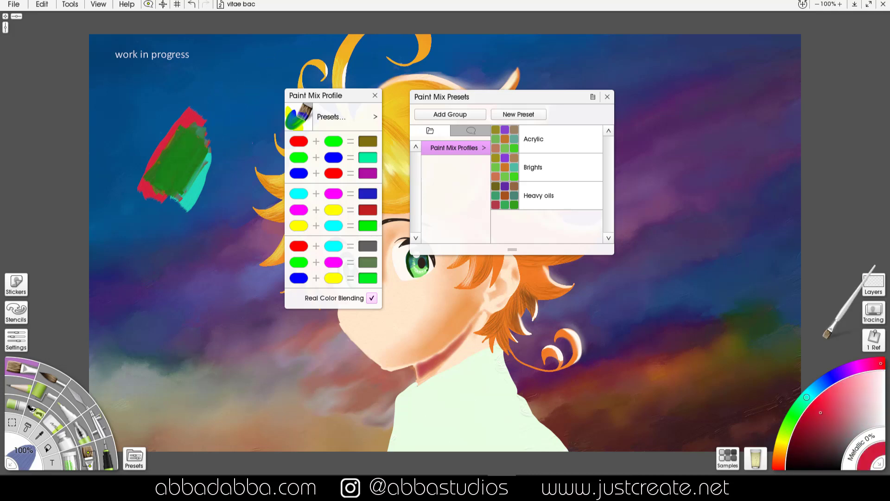
mouse_move(172, 166)
left_mouse_down()
mouse_move(160, 174)
mouse_move(182, 159)
mouse_move(185, 144)
mouse_move(181, 176)
left_mouse_up()
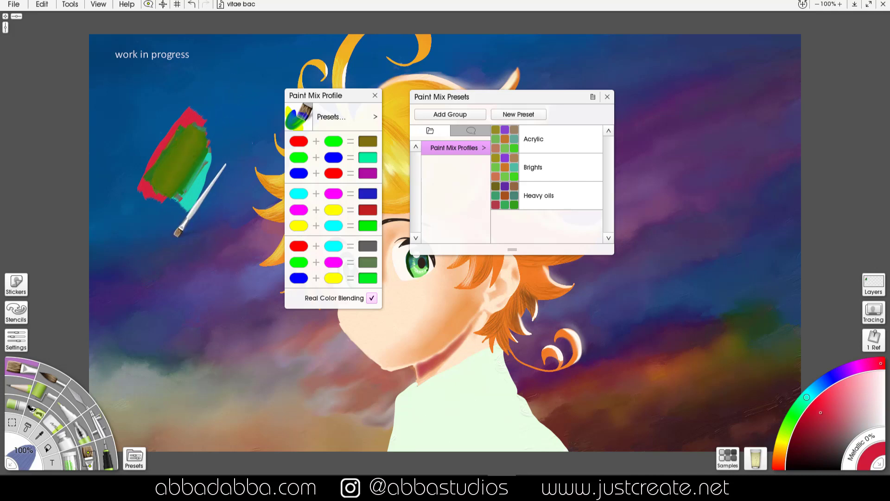
mouse_move(176, 232)
left_mouse_down()
mouse_move(144, 294)
mouse_move(168, 253)
left_mouse_up()
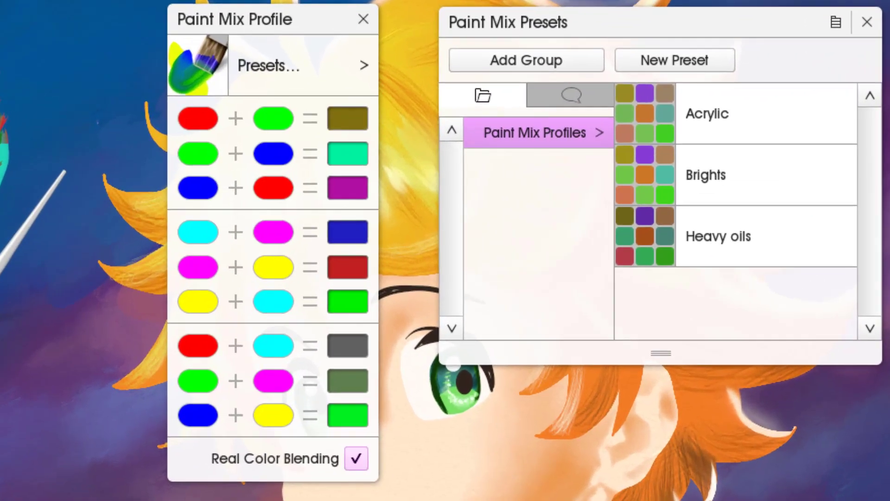
Step: Try the Heavy oils and Acrylic presets, then settle on the Brights paint mix preset
left_click(722, 243)
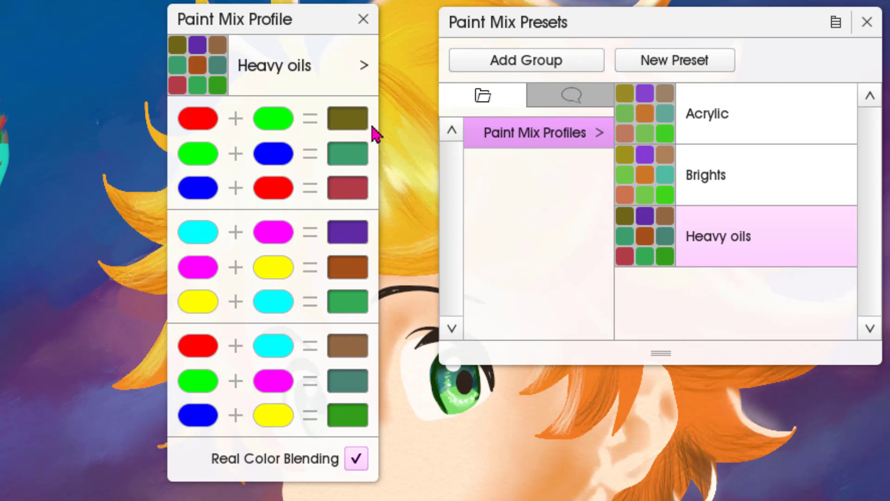
left_click(730, 116)
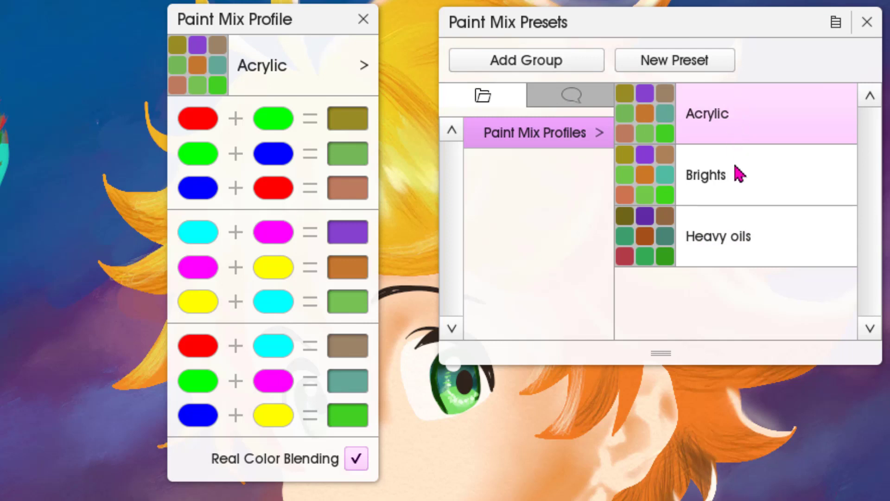
left_click(739, 180)
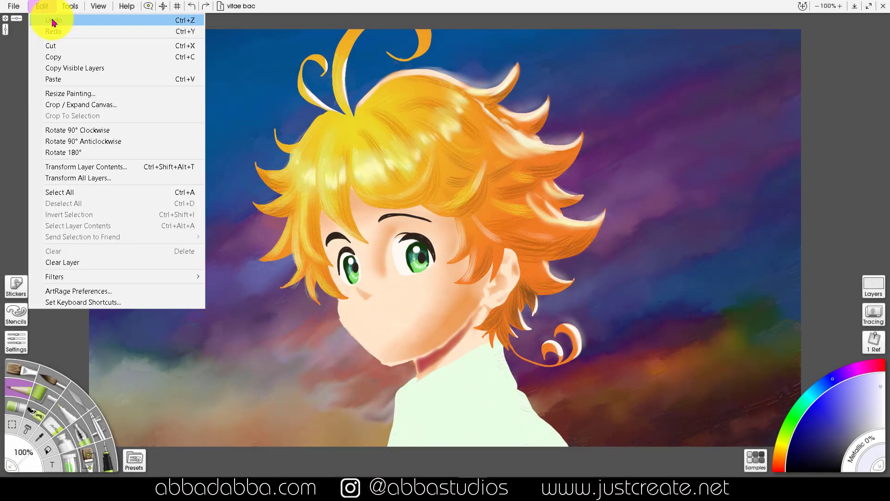
Step: Check Enable PaintLink UI under Advanced Preferences, save, and confirm the restart notice
left_click(99, 292)
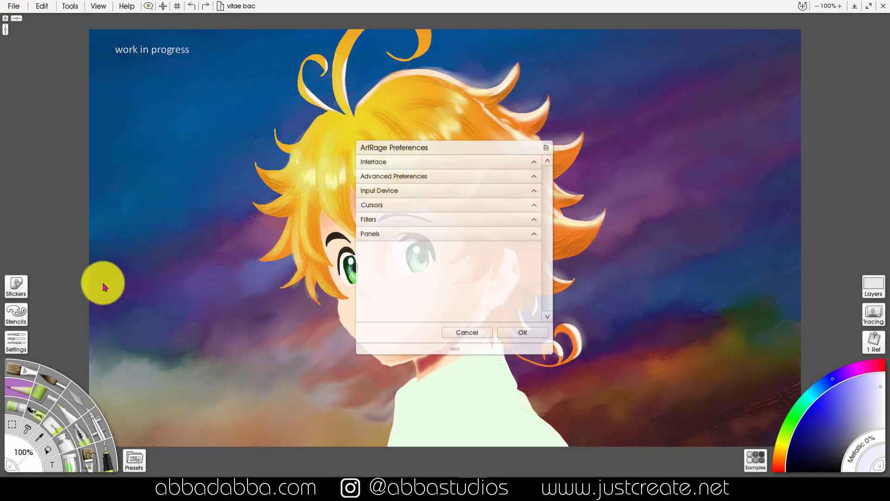
left_click(533, 181)
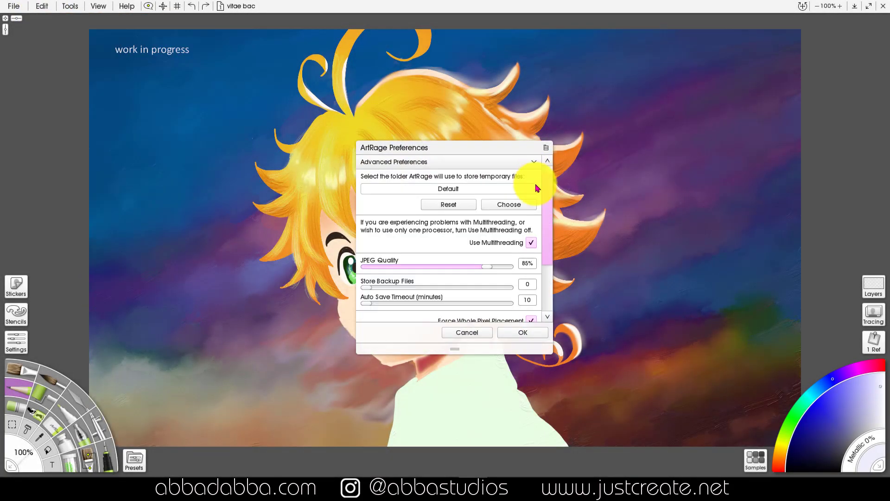
scroll(545, 271, "down", 1)
scroll(546, 270, "down", 2)
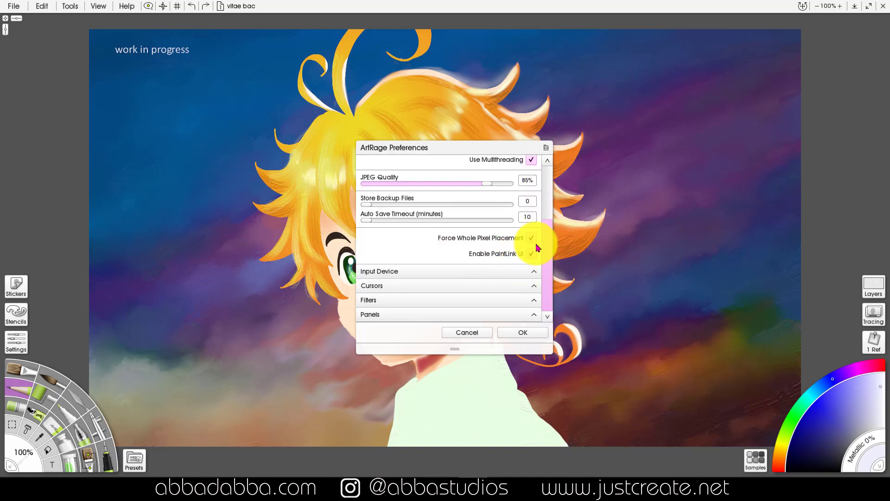
left_click(518, 336)
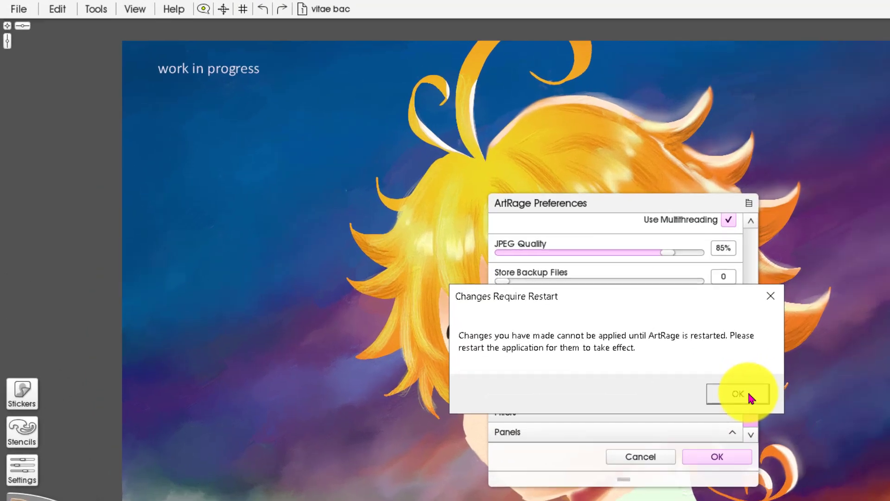
left_click(547, 285)
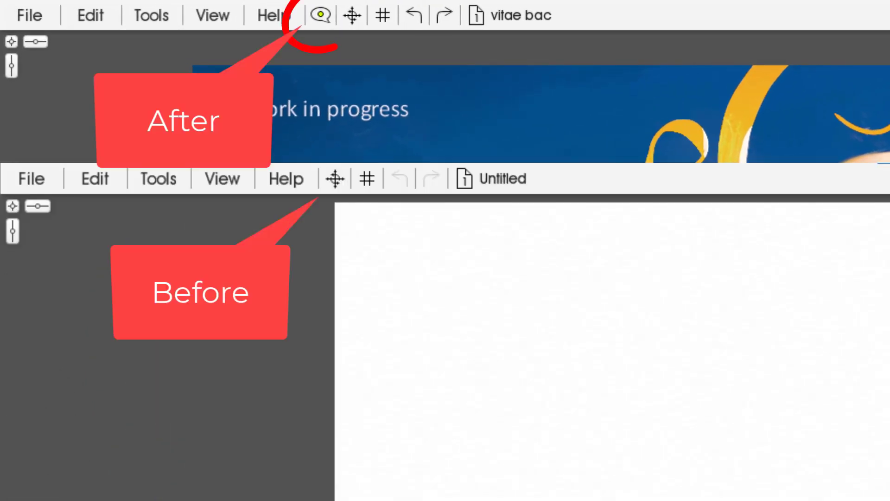